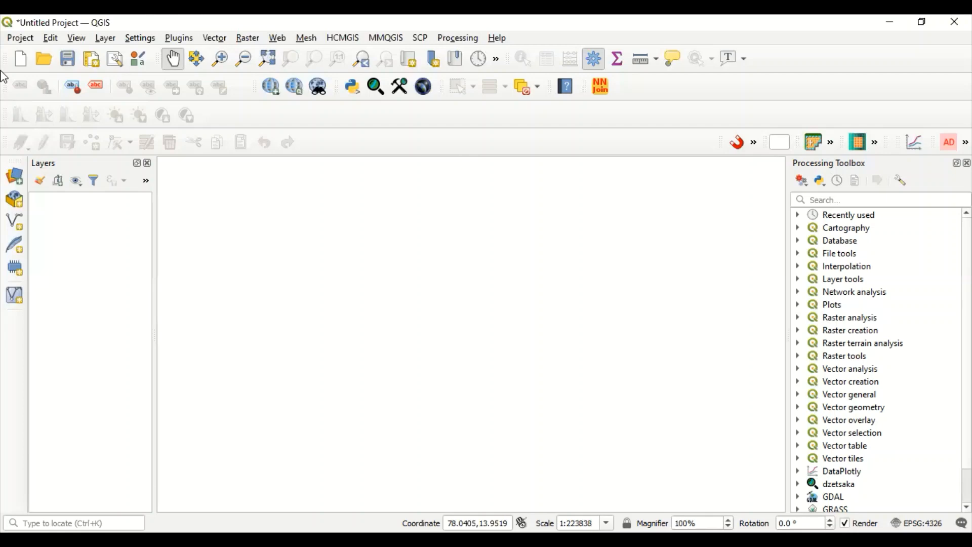
# Add the Georef.tif raster from the Desktop's GeoRef folder to the project as a layer.
pyautogui.click(215, 39)
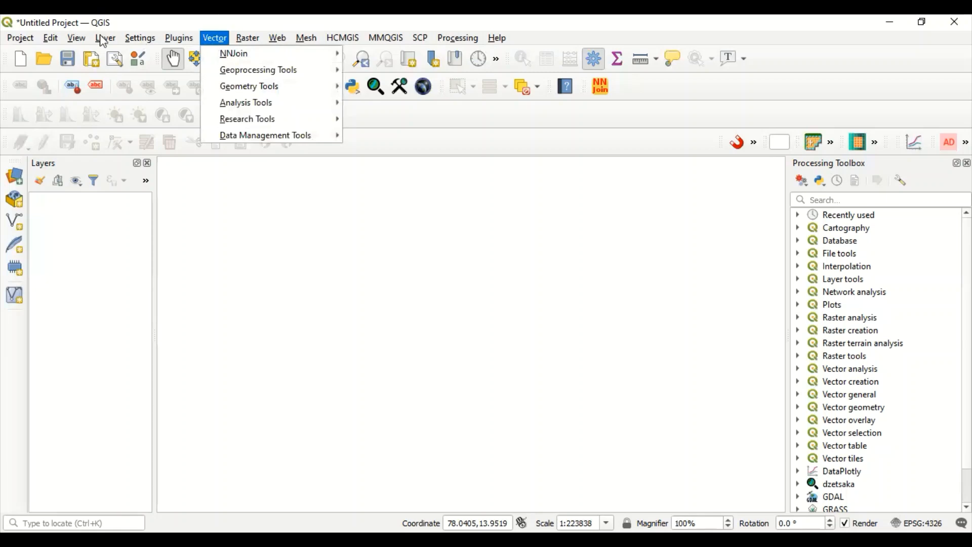
pyautogui.moveTo(104, 38)
pyautogui.moveTo(133, 86)
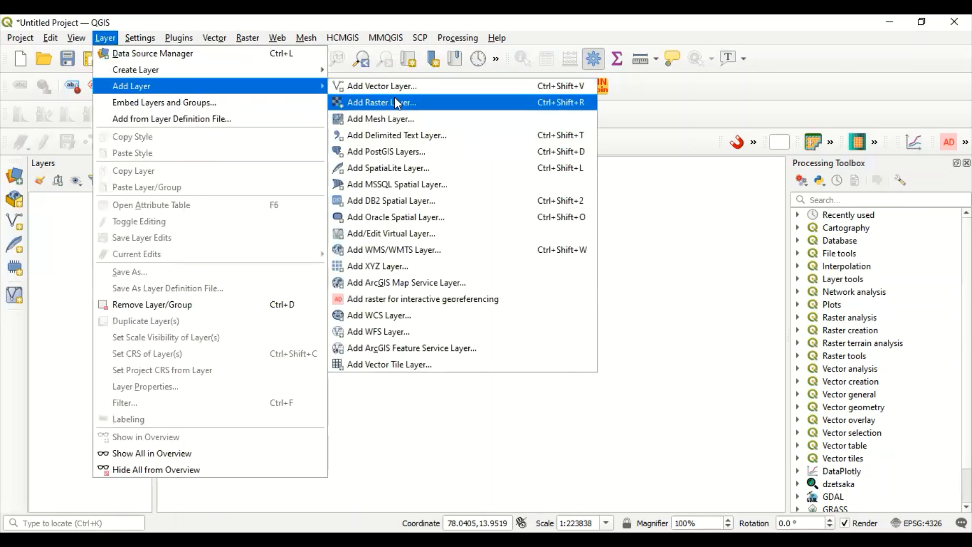
pyautogui.click(411, 104)
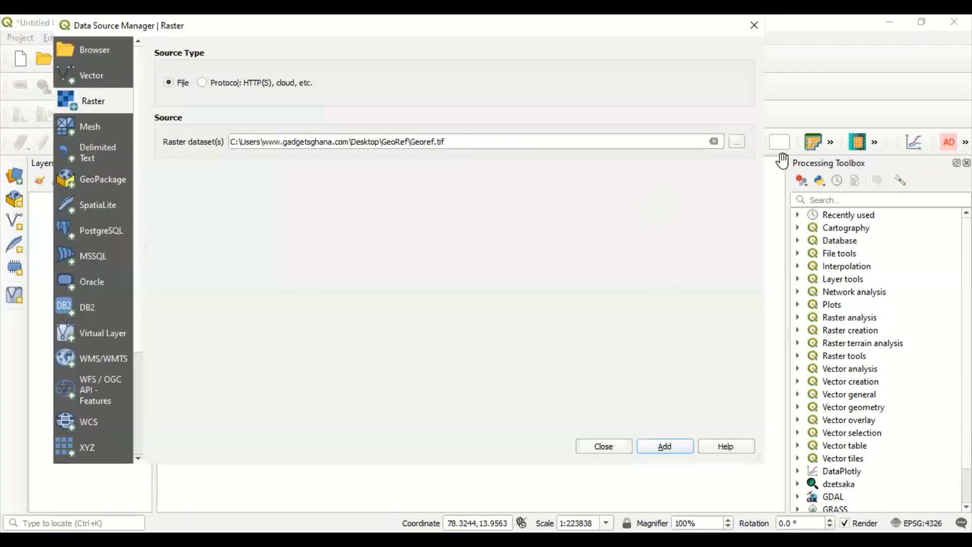
pyautogui.click(736, 142)
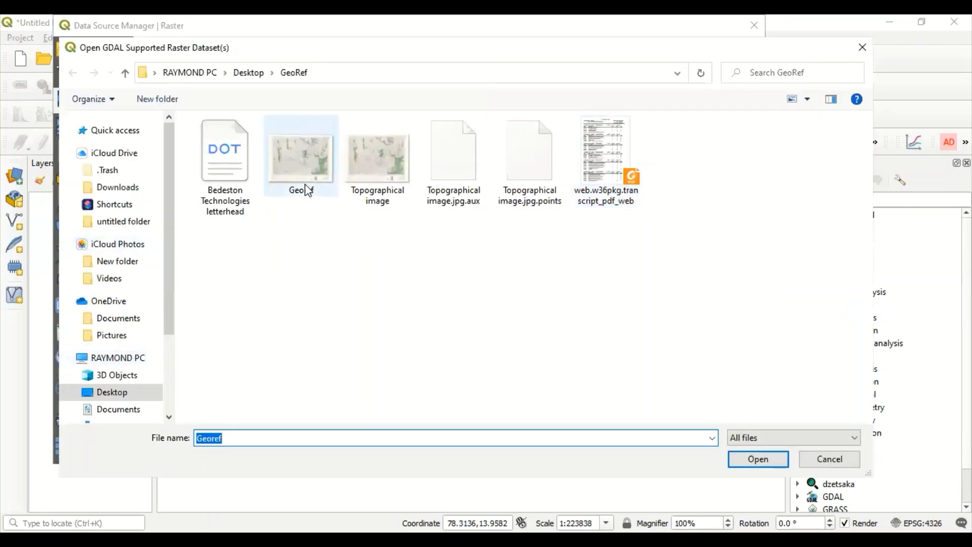
pyautogui.click(307, 182)
pyautogui.click(767, 463)
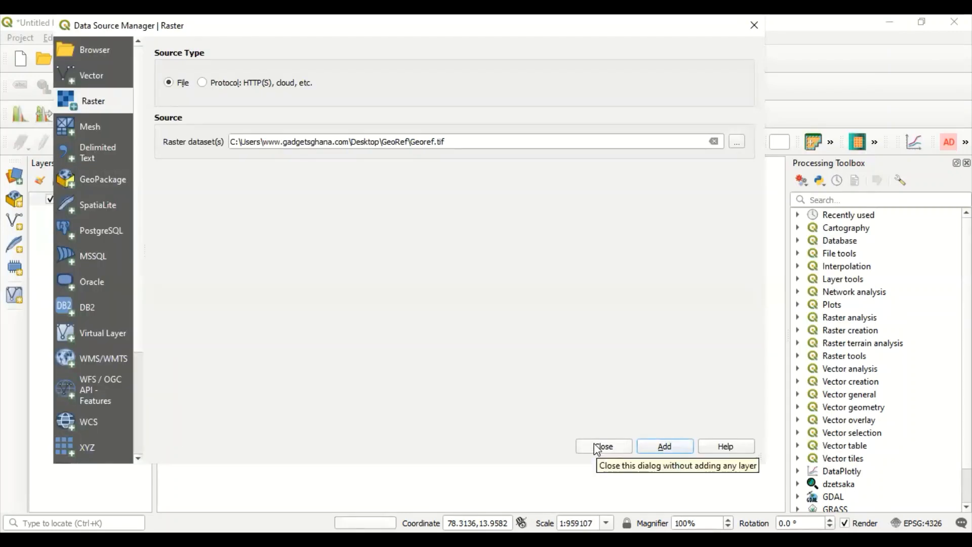
pyautogui.click(599, 448)
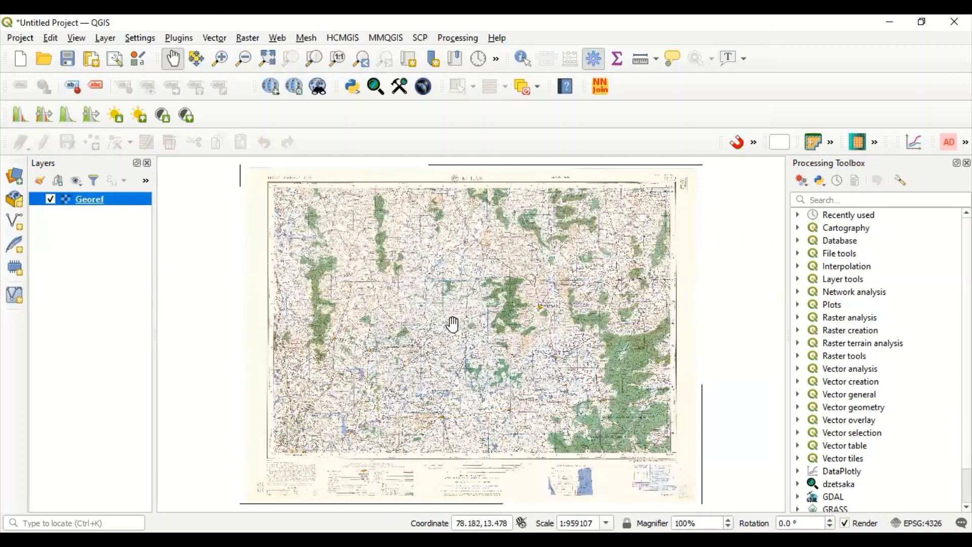
# Examine the Georef topographic map up close, from its upper-left corner across the upper part of the sheet.
pyautogui.click(221, 58)
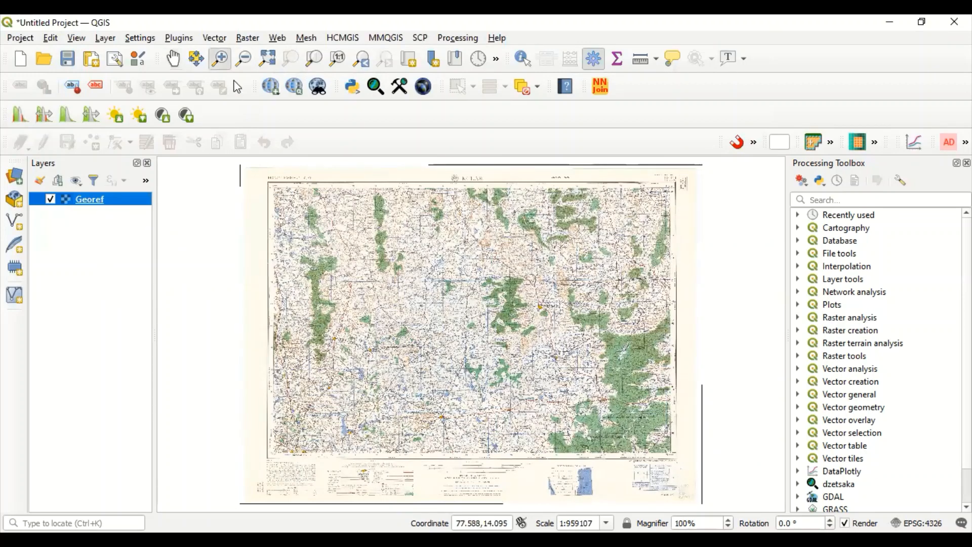
pyautogui.moveTo(339, 196); pyautogui.dragTo(437, 302)
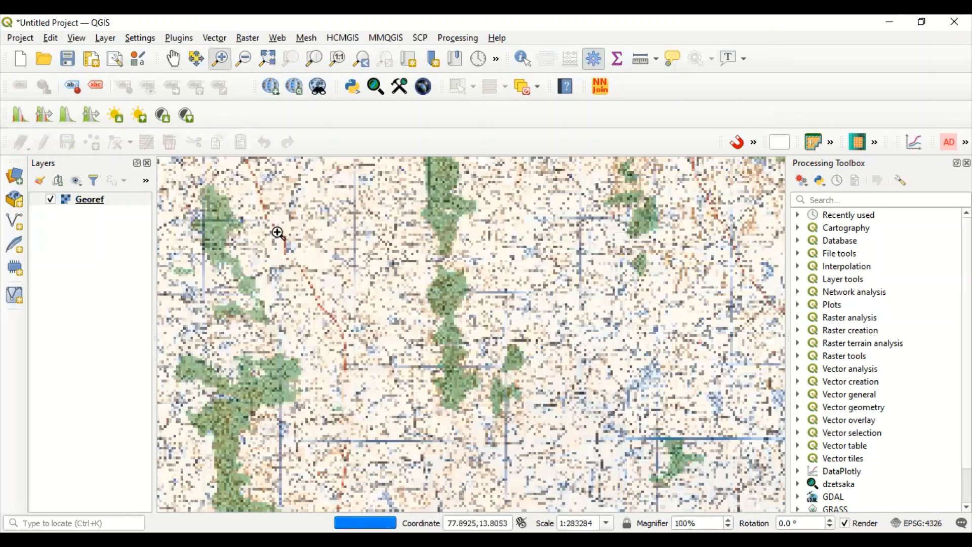
pyautogui.click(172, 59)
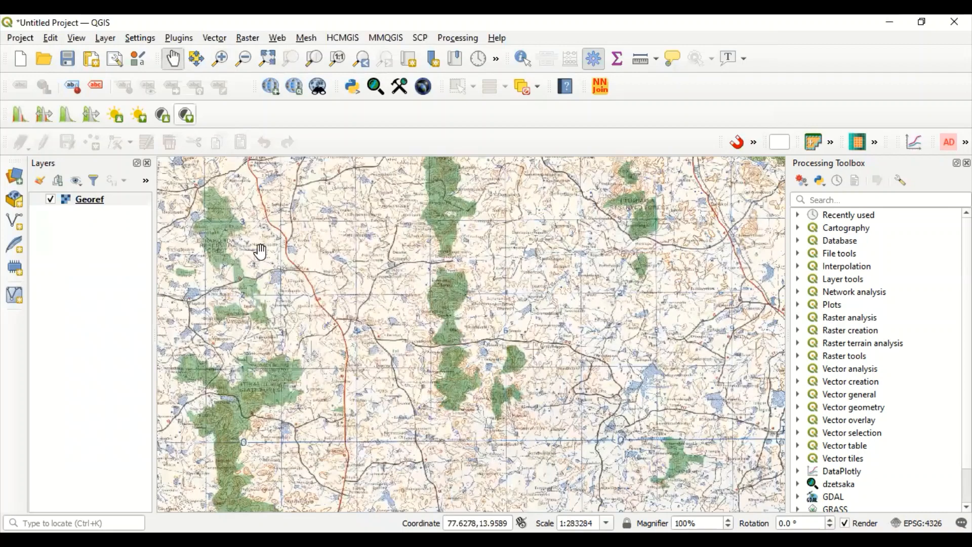
pyautogui.moveTo(331, 302); pyautogui.dragTo(493, 273)
pyautogui.moveTo(447, 351); pyautogui.dragTo(331, 304)
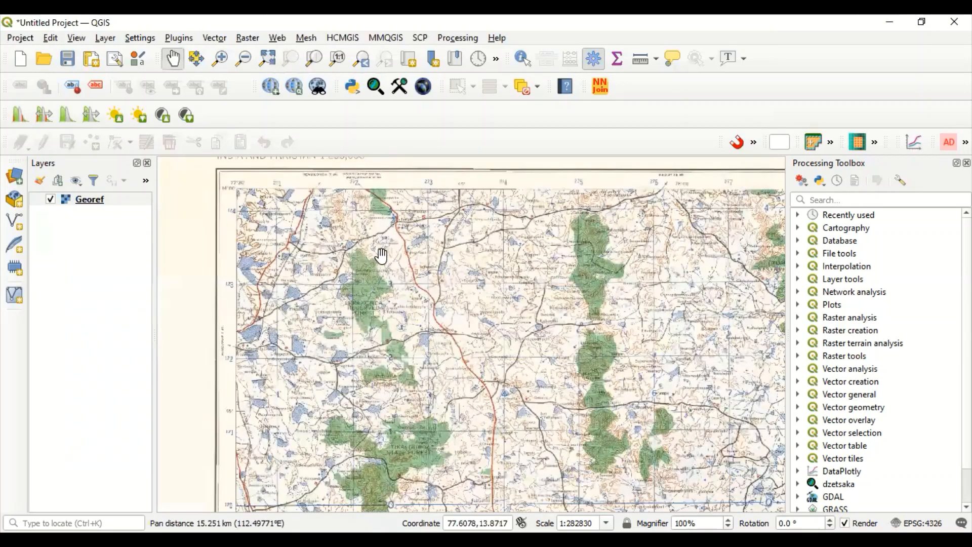
pyautogui.moveTo(379, 259); pyautogui.dragTo(344, 329)
pyautogui.moveTo(447, 325); pyautogui.dragTo(411, 314)
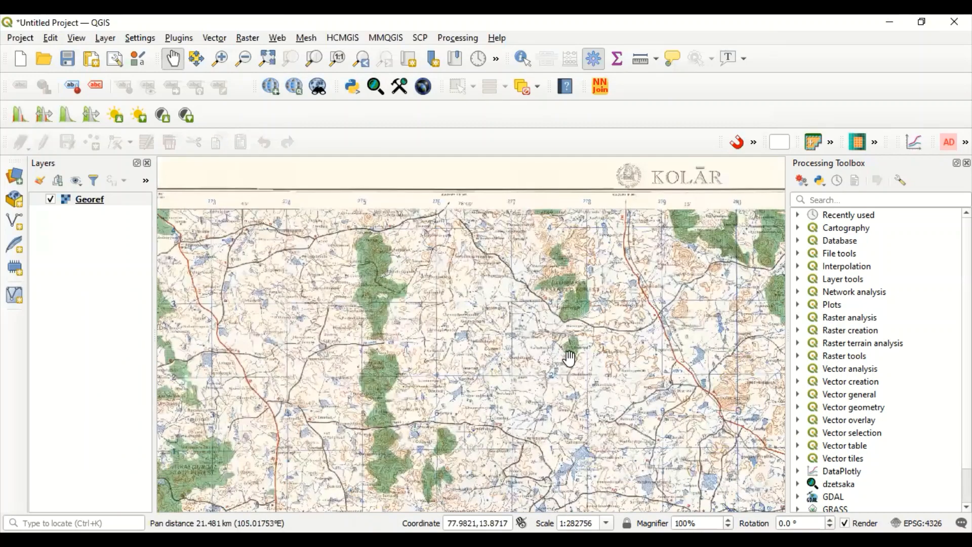
pyautogui.moveTo(578, 344); pyautogui.dragTo(395, 304)
pyautogui.moveTo(599, 268); pyautogui.dragTo(685, 273)
pyautogui.moveTo(349, 286); pyautogui.dragTo(424, 266)
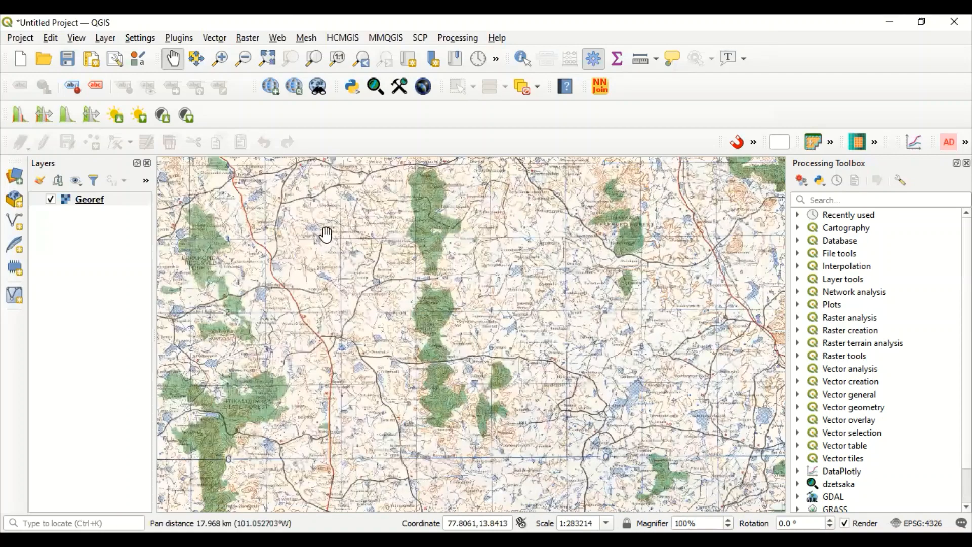
pyautogui.moveTo(359, 285); pyautogui.dragTo(440, 327)
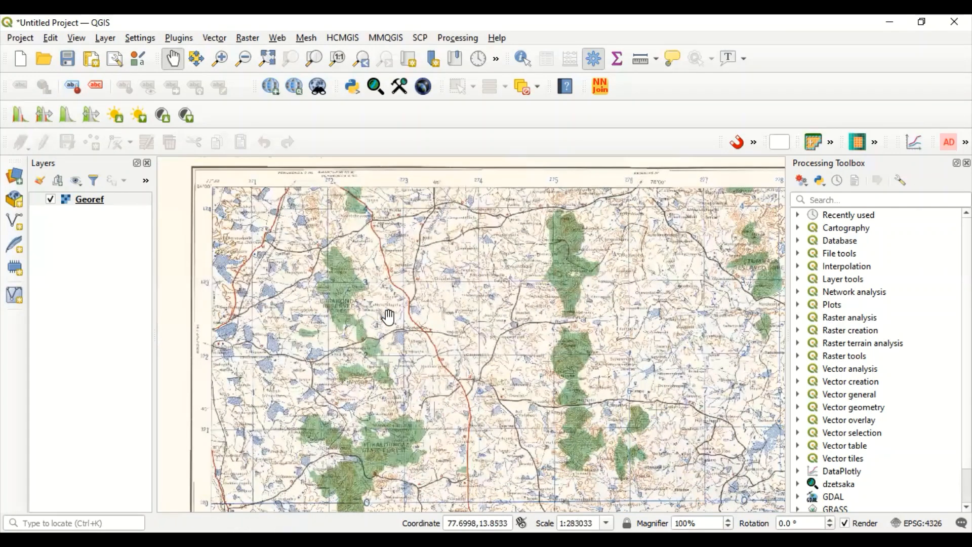
pyautogui.moveTo(518, 303); pyautogui.dragTo(486, 285)
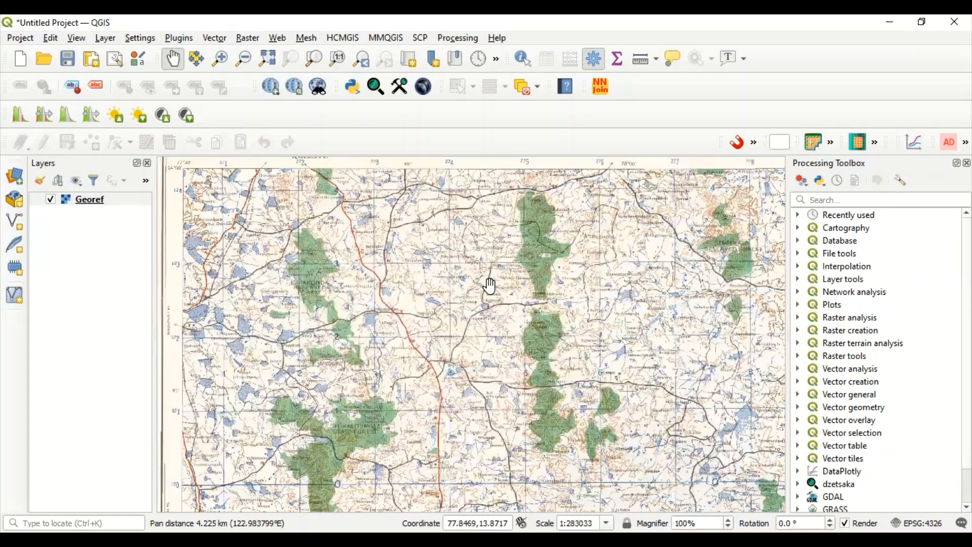
pyautogui.moveTo(357, 301)
pyautogui.mouseDown()
pyautogui.moveTo(312, 305)
pyautogui.moveTo(362, 318)
pyautogui.moveTo(376, 307)
pyautogui.mouseUp()
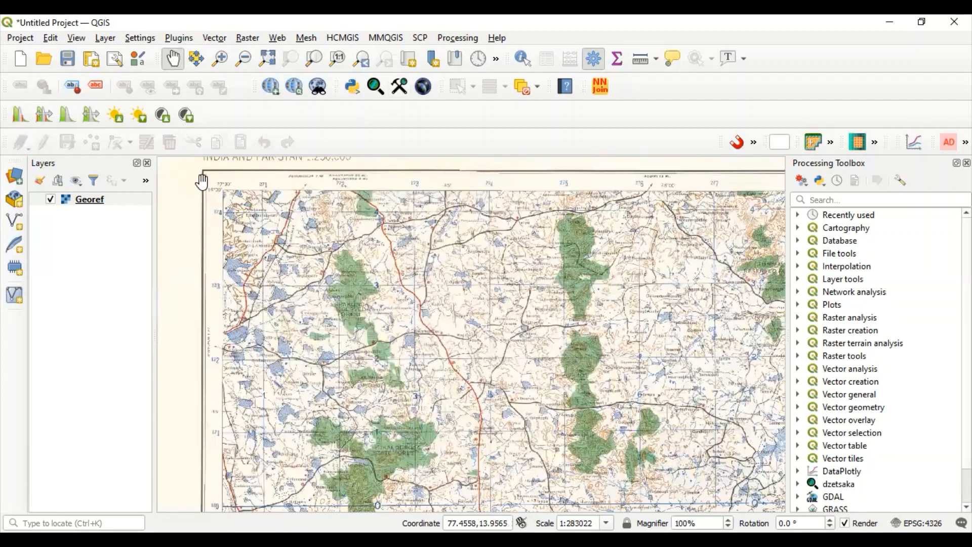
# Start a new shapefile layer and choose the GeoRef folder on the Desktop as its save location.
pyautogui.click(105, 37)
pyautogui.moveTo(153, 73)
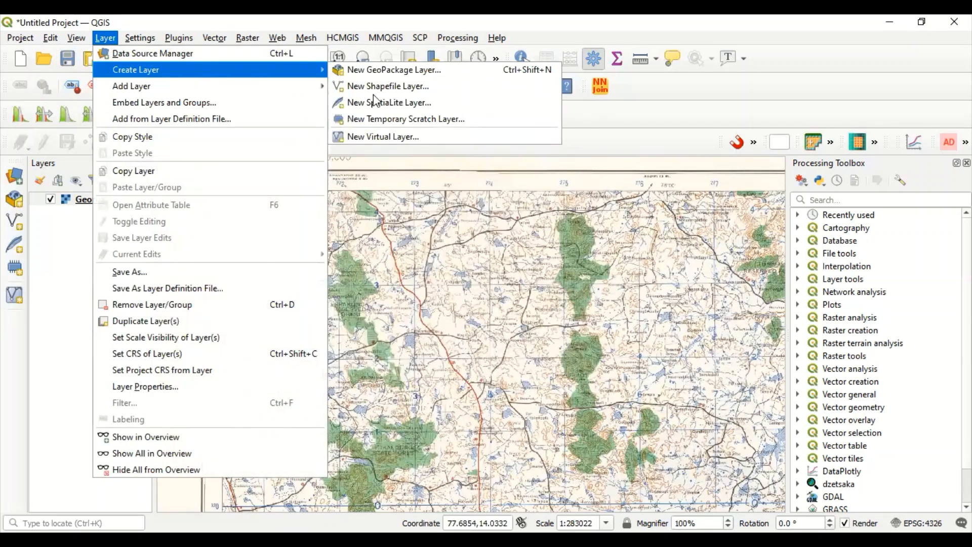
pyautogui.click(434, 95)
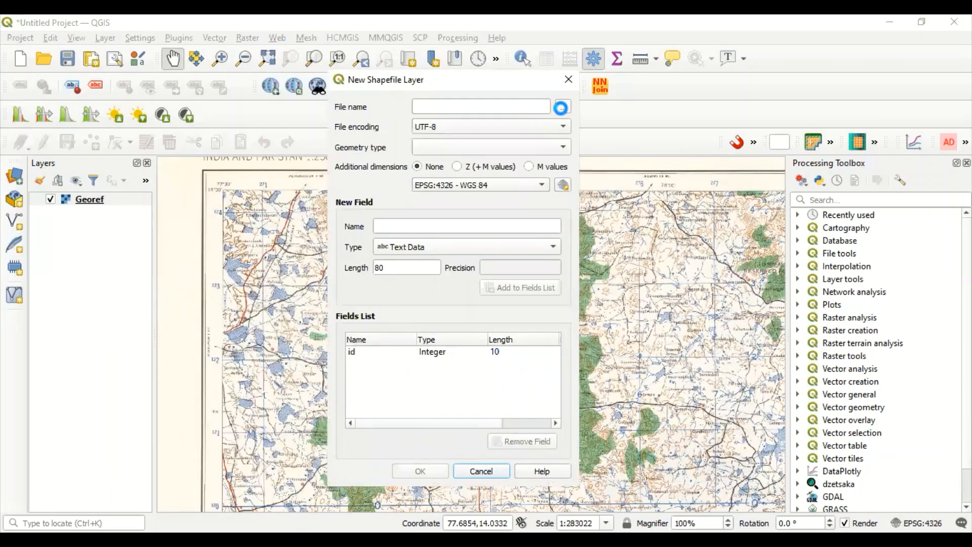
pyautogui.click(560, 107)
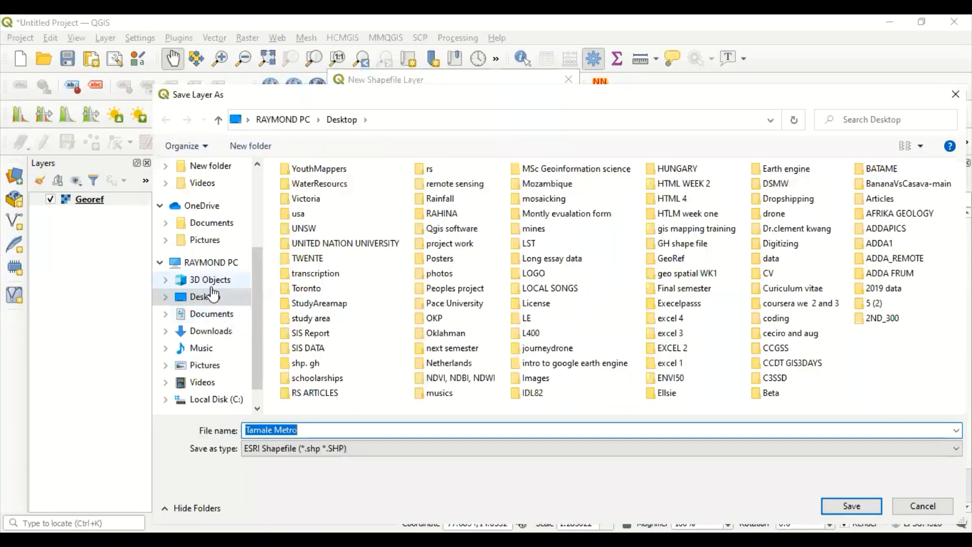
pyautogui.click(212, 295)
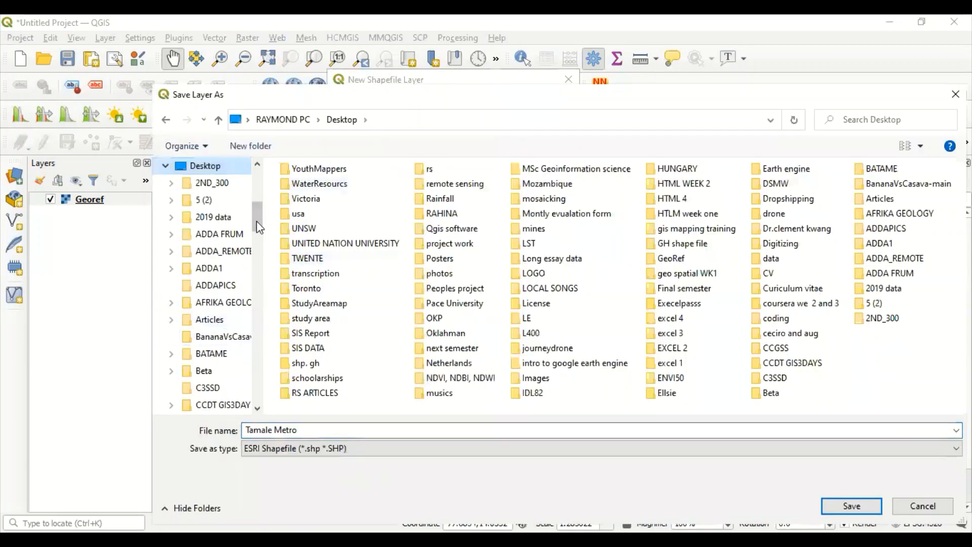
pyautogui.moveTo(258, 227); pyautogui.dragTo(259, 278)
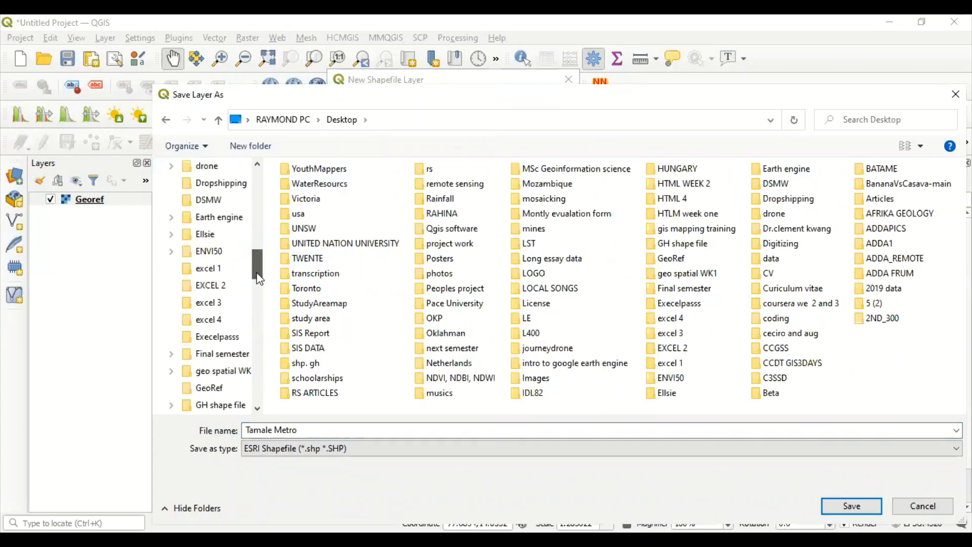
pyautogui.scroll(-1, 203, 372)
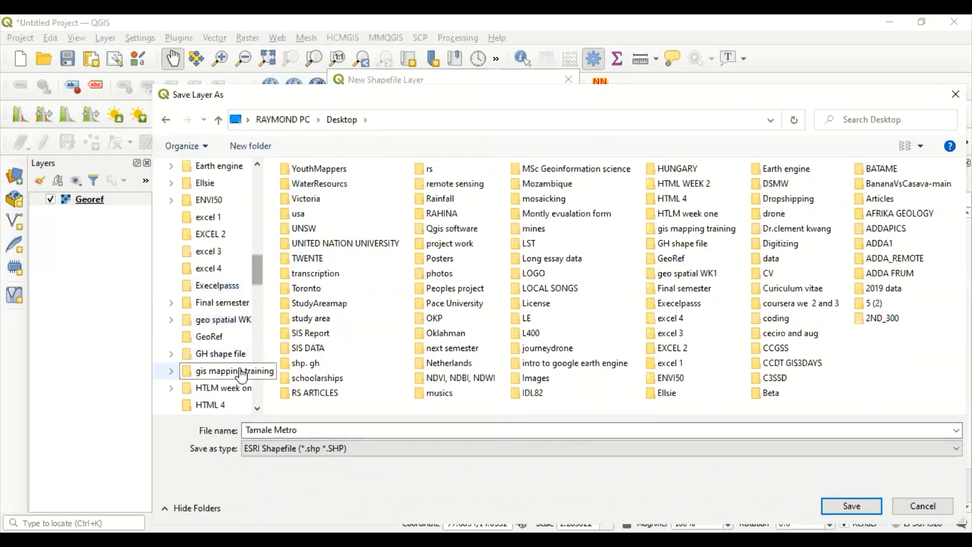
pyautogui.click(220, 340)
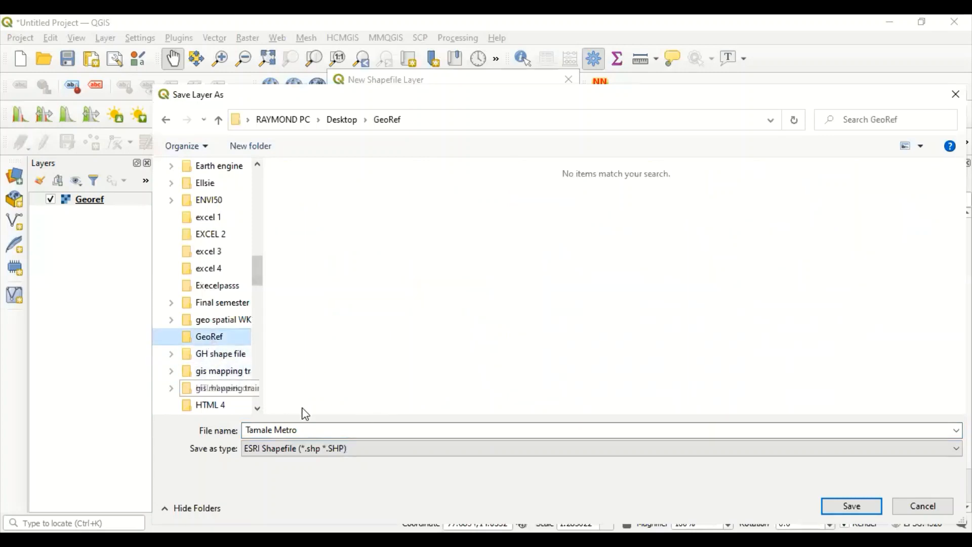
# Save the shapefile under the name Line in the GeoRef folder and set its geometry type to Line.
pyautogui.click(342, 433)
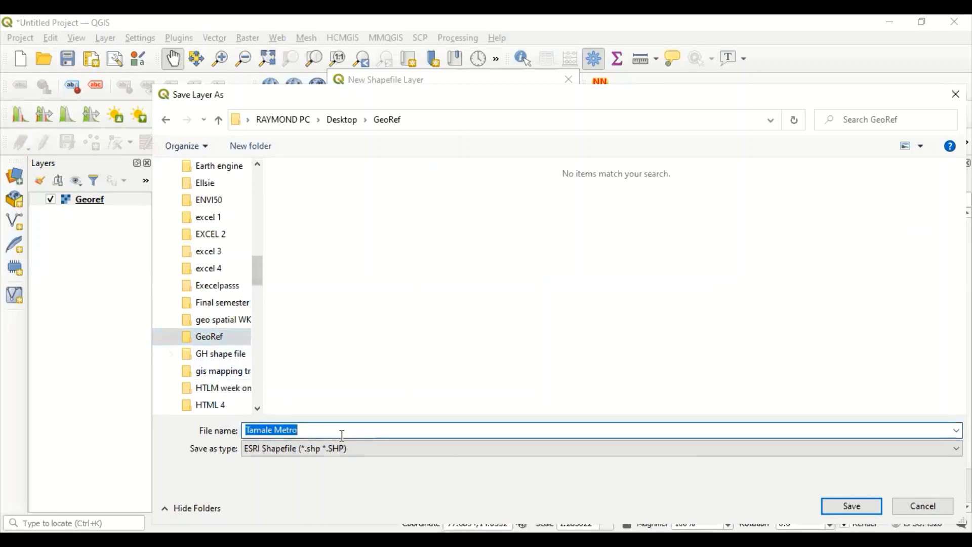
pyautogui.click(223, 323)
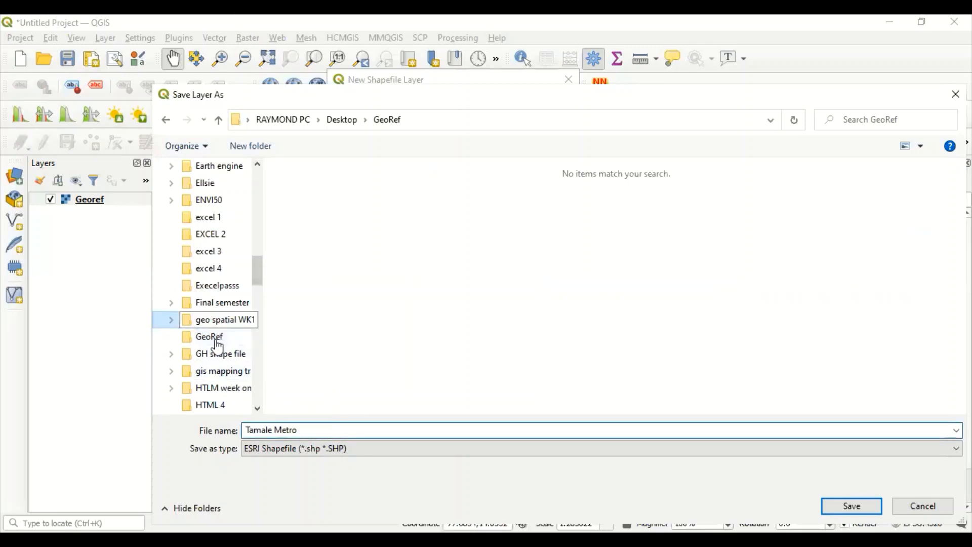
pyautogui.click(218, 344)
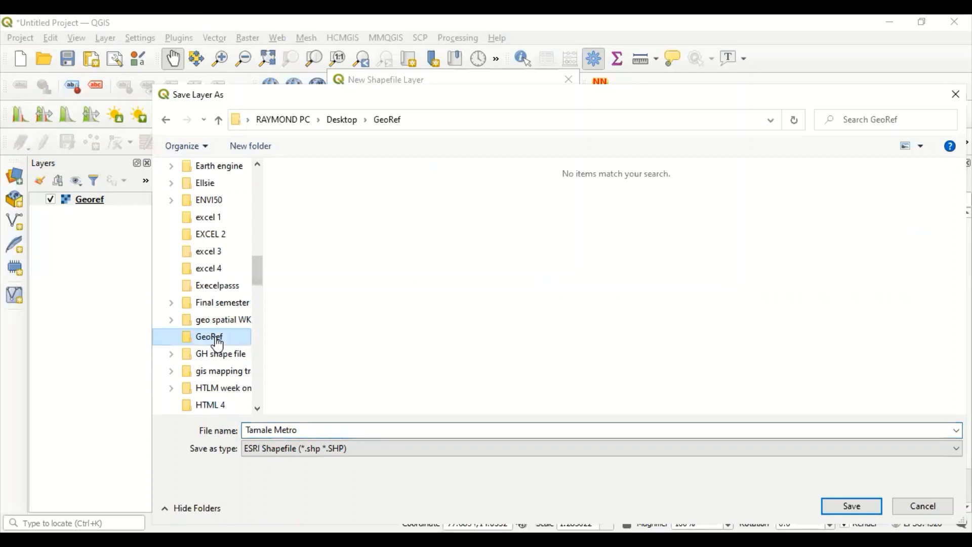
pyautogui.click(344, 438)
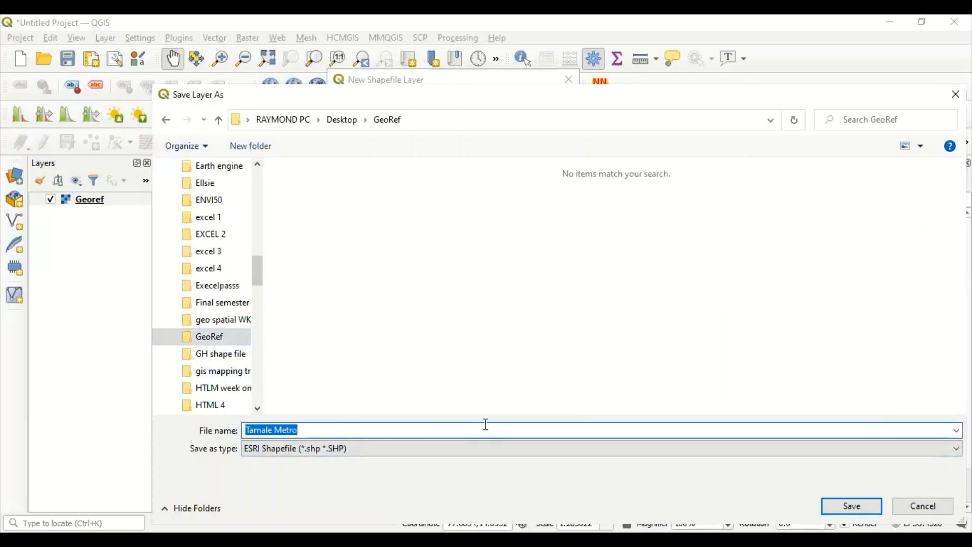
pyautogui.write('Line')
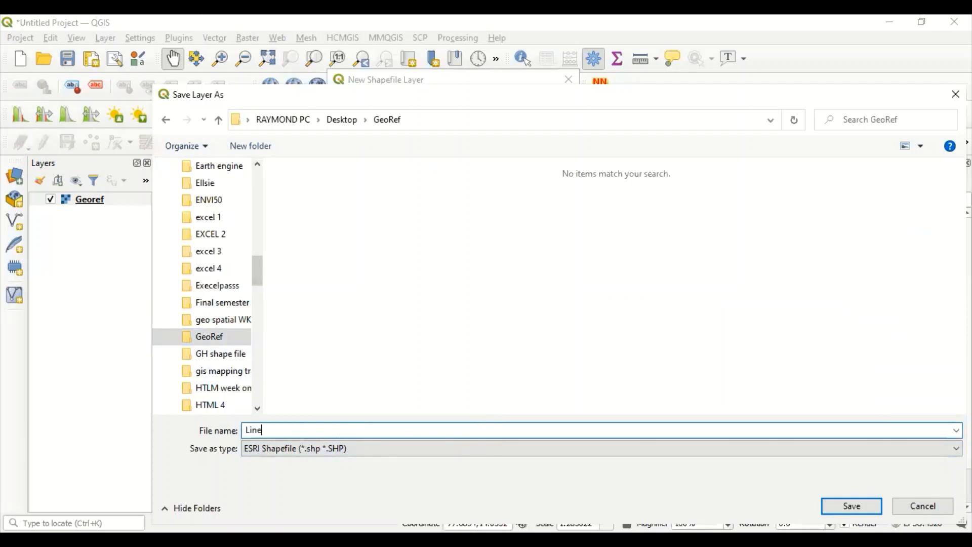
pyautogui.click(853, 505)
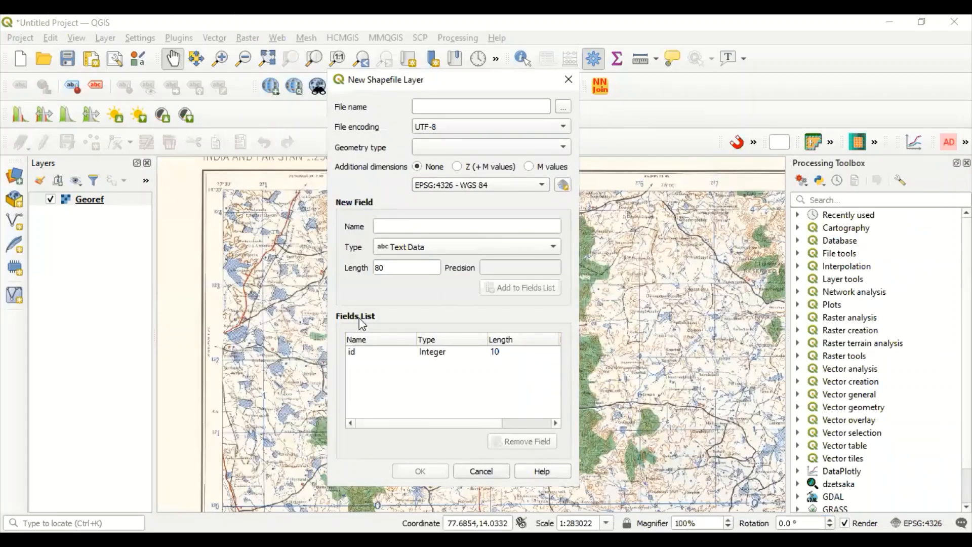
pyautogui.click(561, 148)
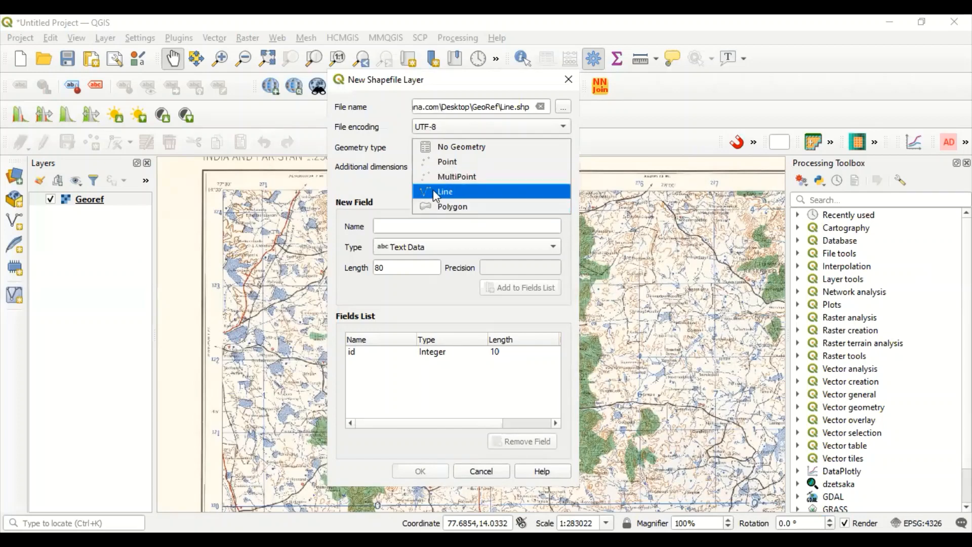
pyautogui.press('Return')
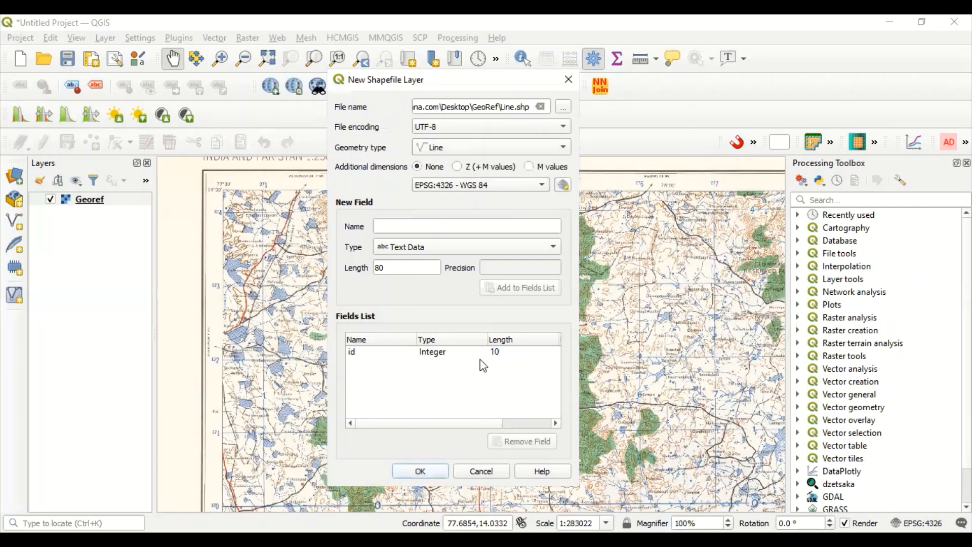
# Add a Text Data field named Line with length 80 to the new shapefile's fields.
pyautogui.click(397, 227)
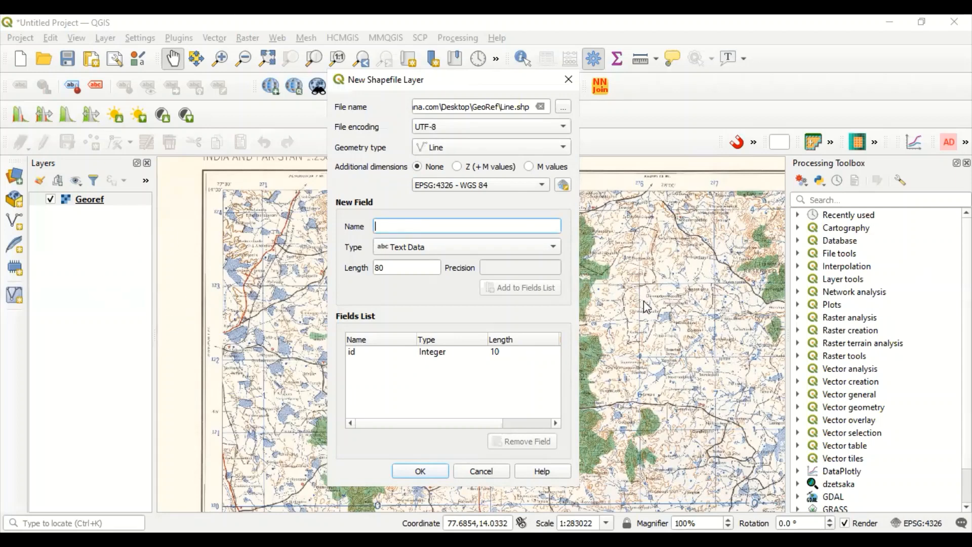
pyautogui.write('lun')
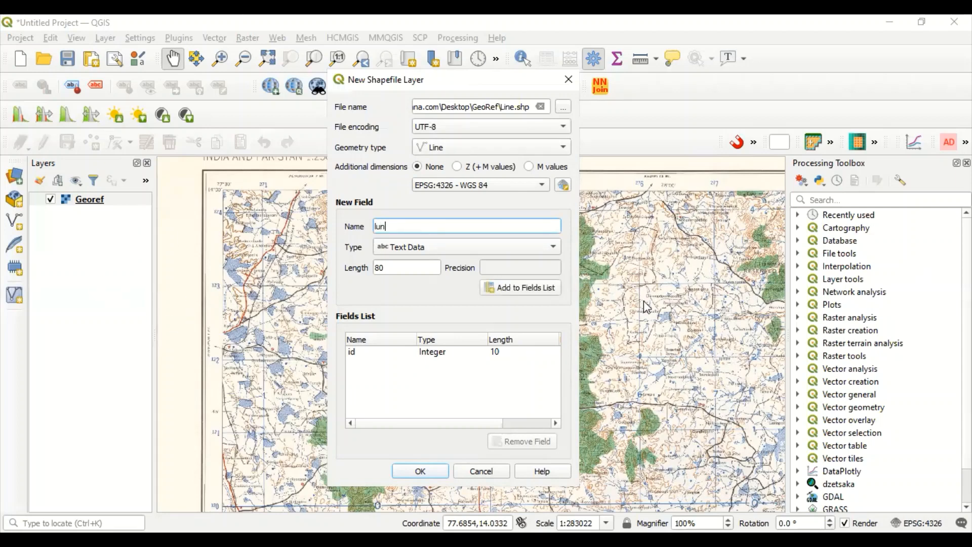
pyautogui.press('BackSpace')
pyautogui.press('BackSpace')
pyautogui.press('BackSpace')
pyautogui.press('BackSpace')
pyautogui.press('BackSpace')
pyautogui.press('BackSpace')
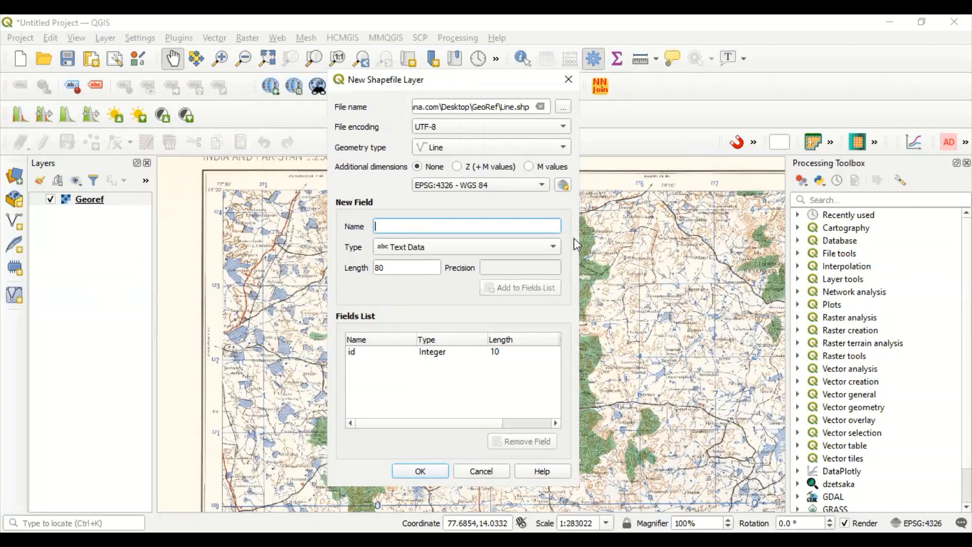
pyautogui.write('Line')
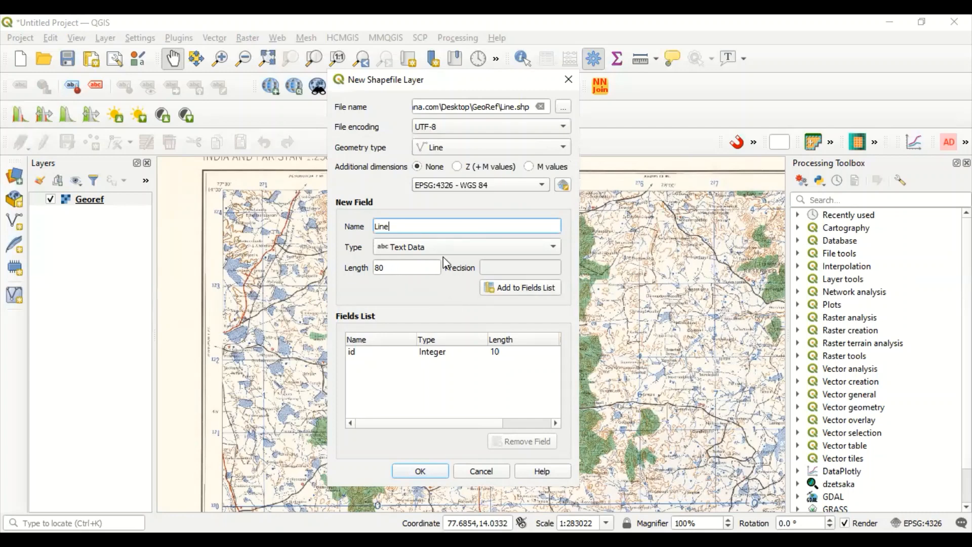
pyautogui.click(552, 247)
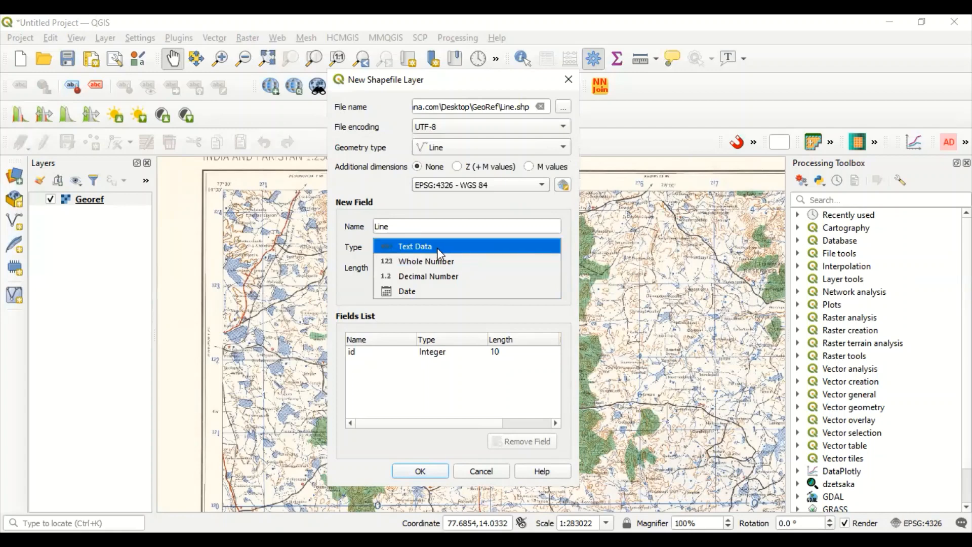
pyautogui.click(409, 370)
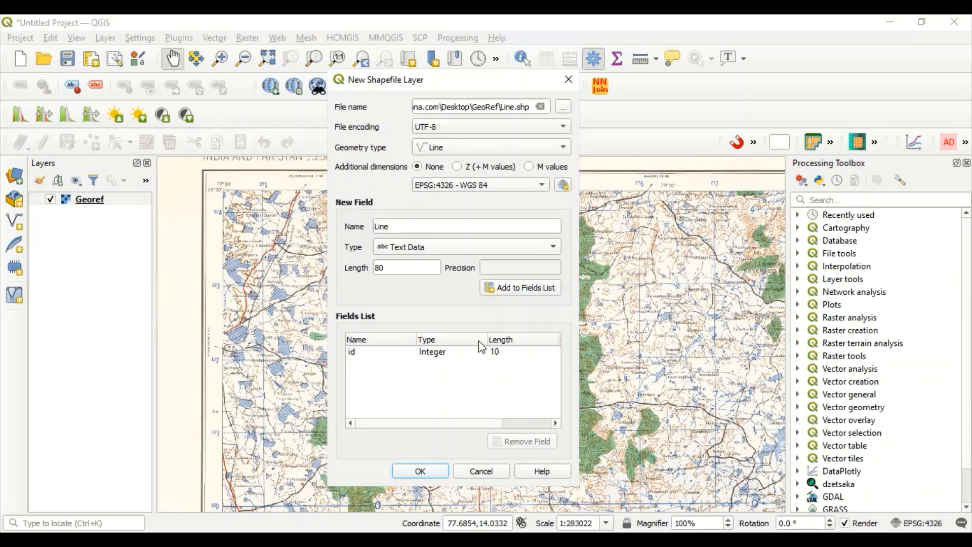
pyautogui.click(515, 288)
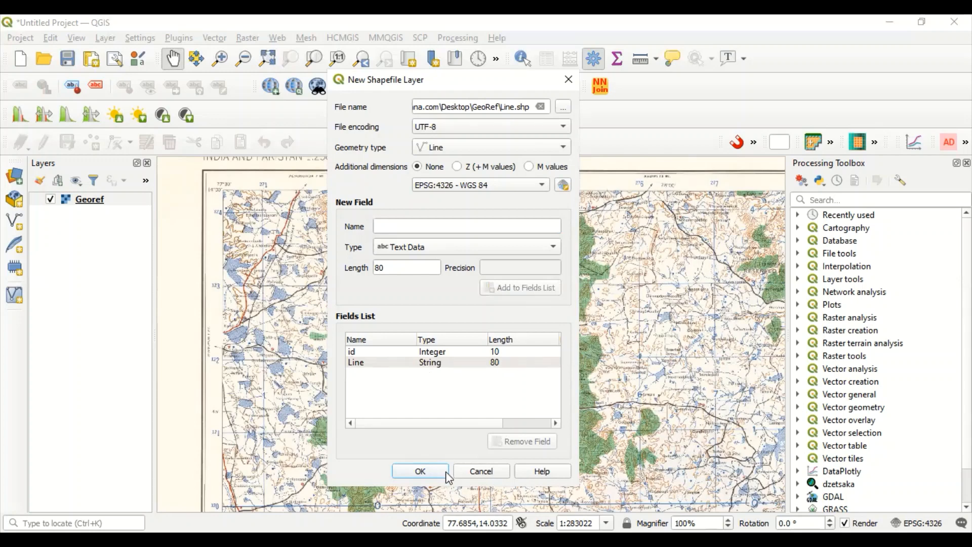
# Create the Line shapefile layer and switch it into editing mode.
pyautogui.click(428, 475)
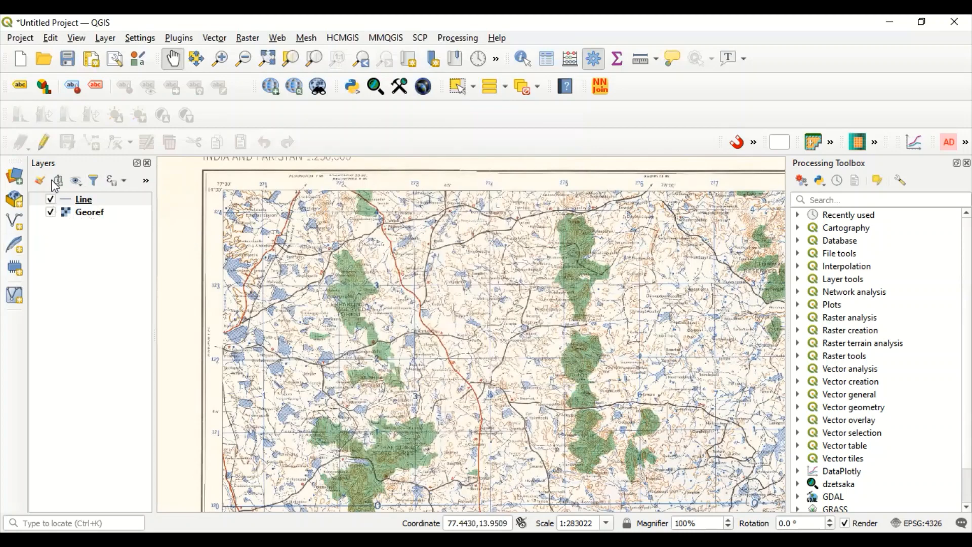
pyautogui.click(87, 203)
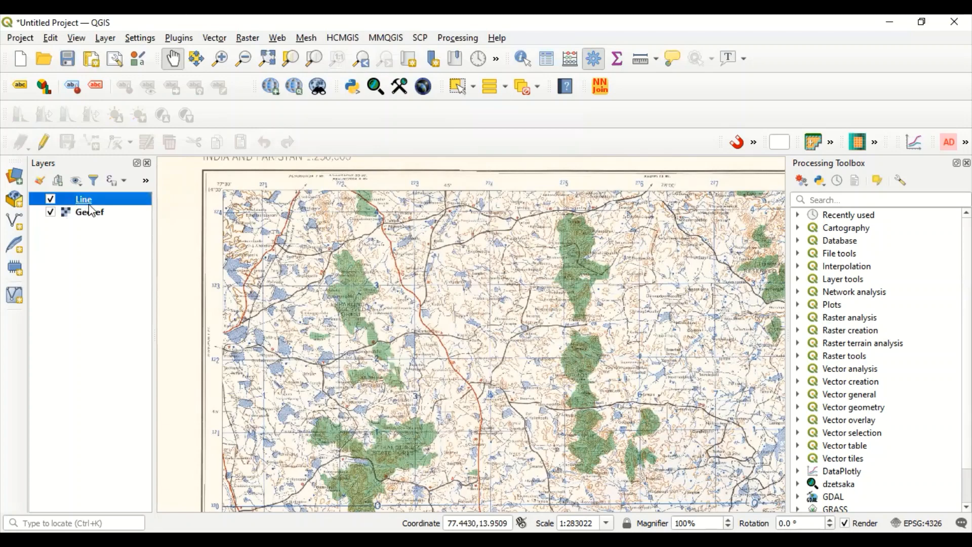
pyautogui.click(44, 143)
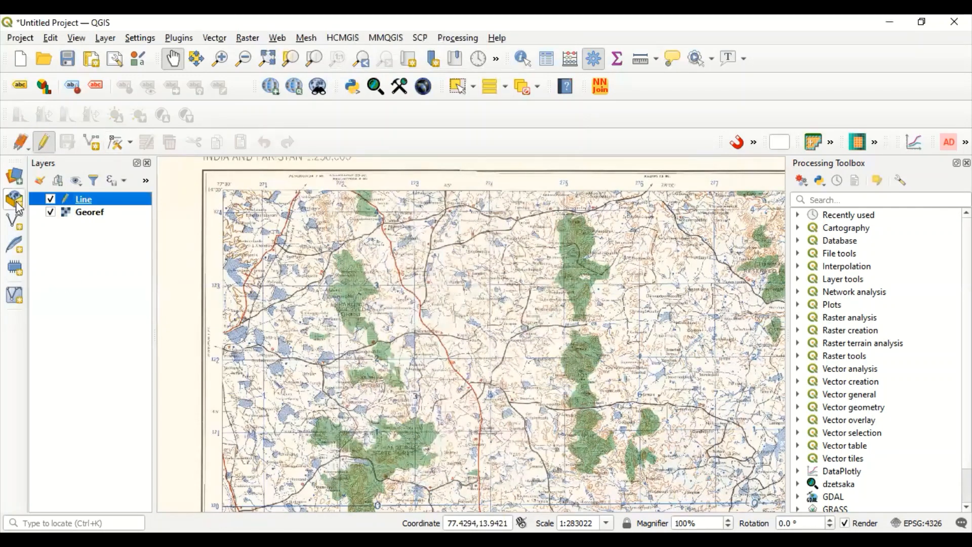
# Digitize the red road as a line feature, from the green forest patch near Chinnababayyapalle down to Pulagurapalle.
pyautogui.click(95, 148)
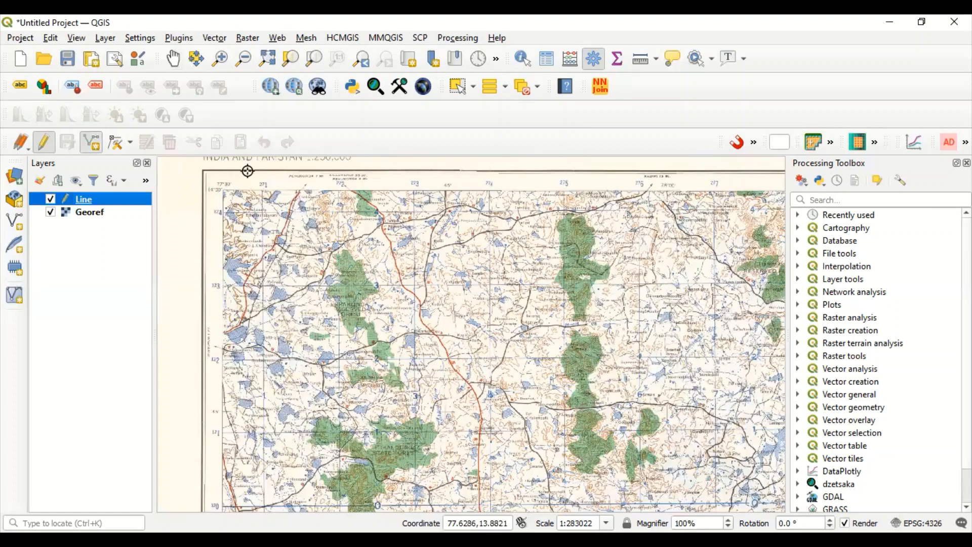
pyautogui.click(219, 58)
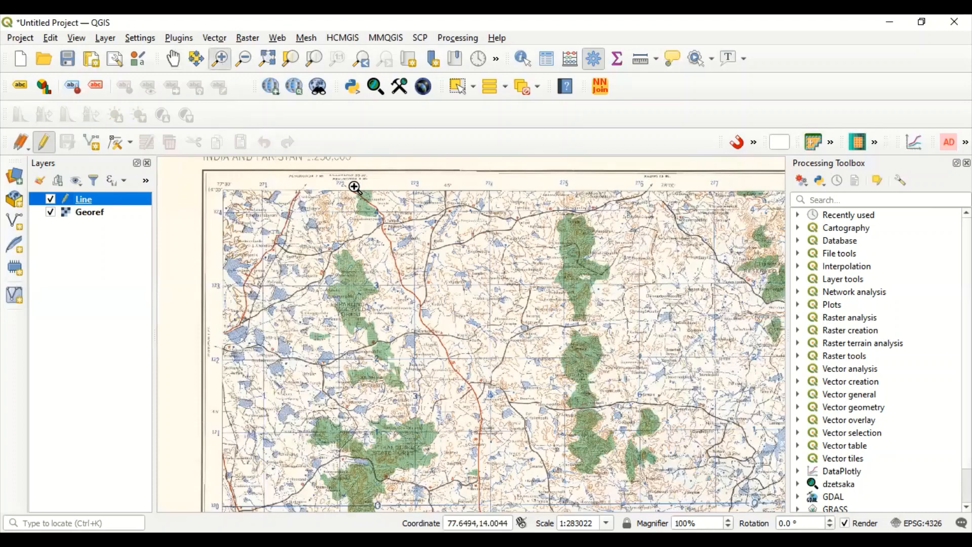
pyautogui.moveTo(358, 198); pyautogui.dragTo(403, 269)
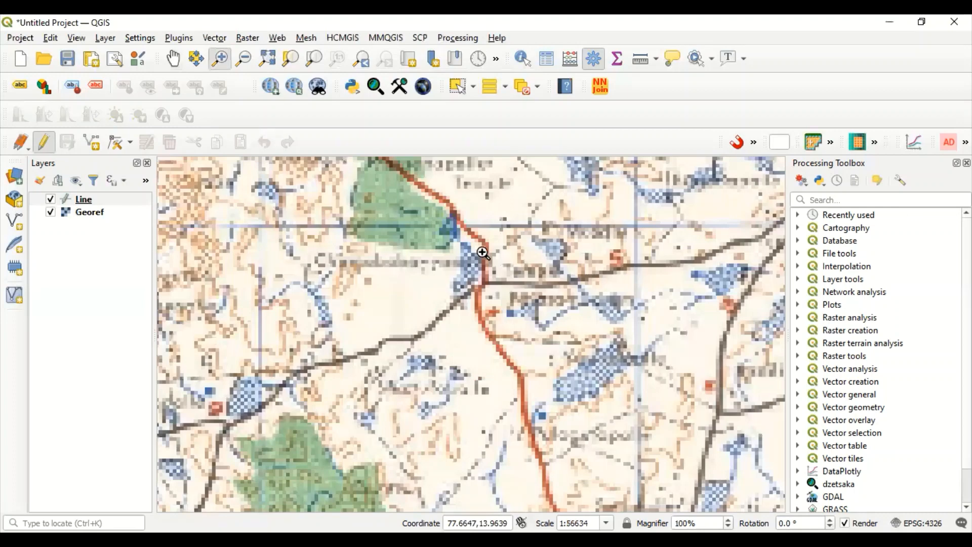
pyautogui.click(91, 142)
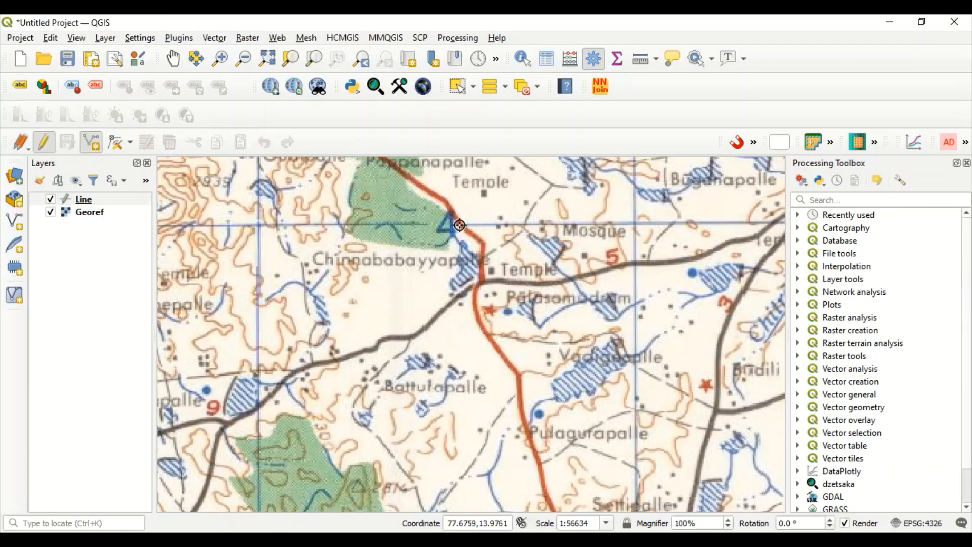
pyautogui.click(478, 245)
pyautogui.click(477, 318)
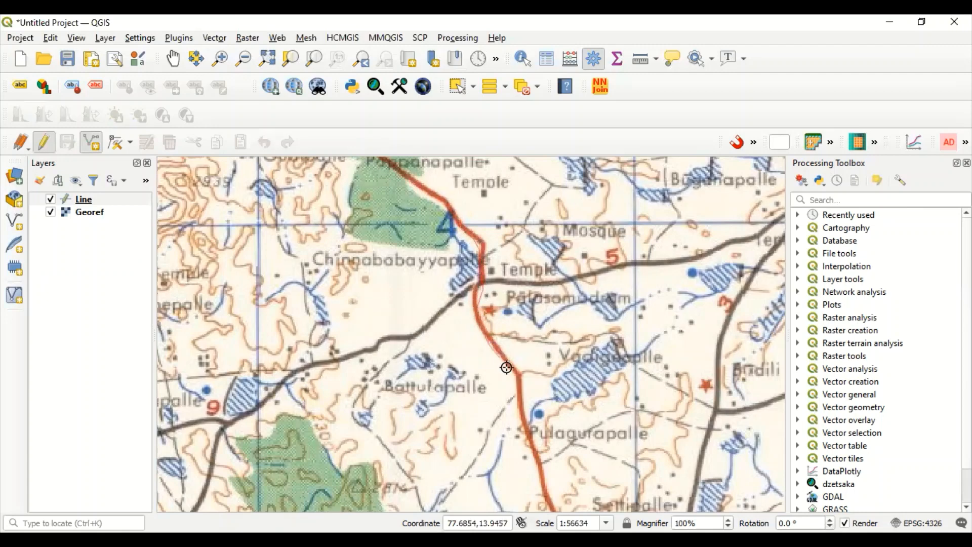
pyautogui.click(525, 424)
pyautogui.click(525, 418)
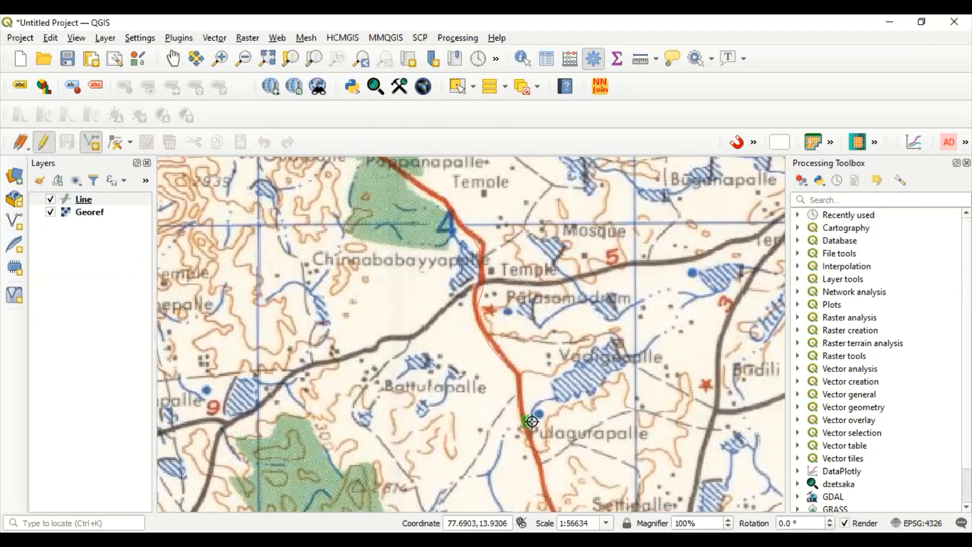
pyautogui.rightClick(532, 421)
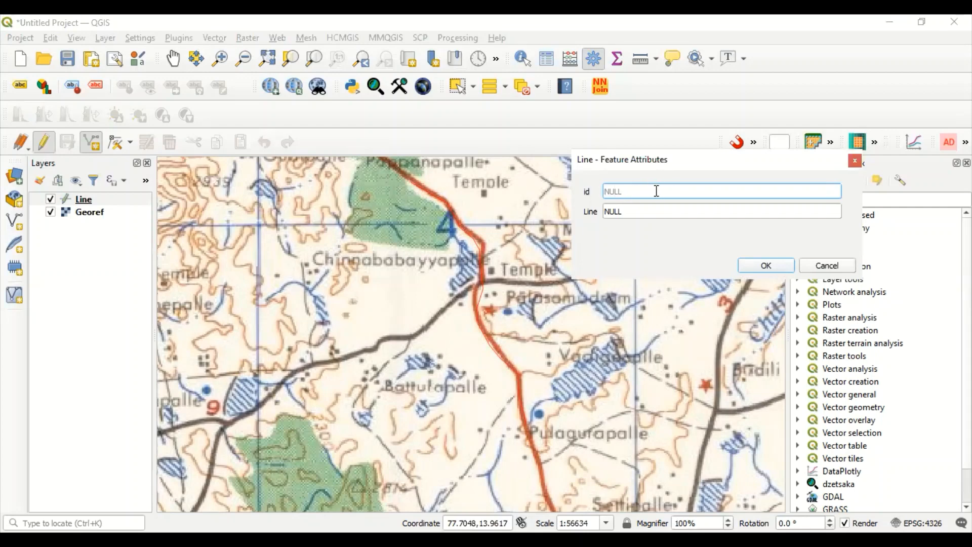
# Give the digitized red road the id 1 and the Line attribute Road1.
pyautogui.write('1')
pyautogui.click(635, 209)
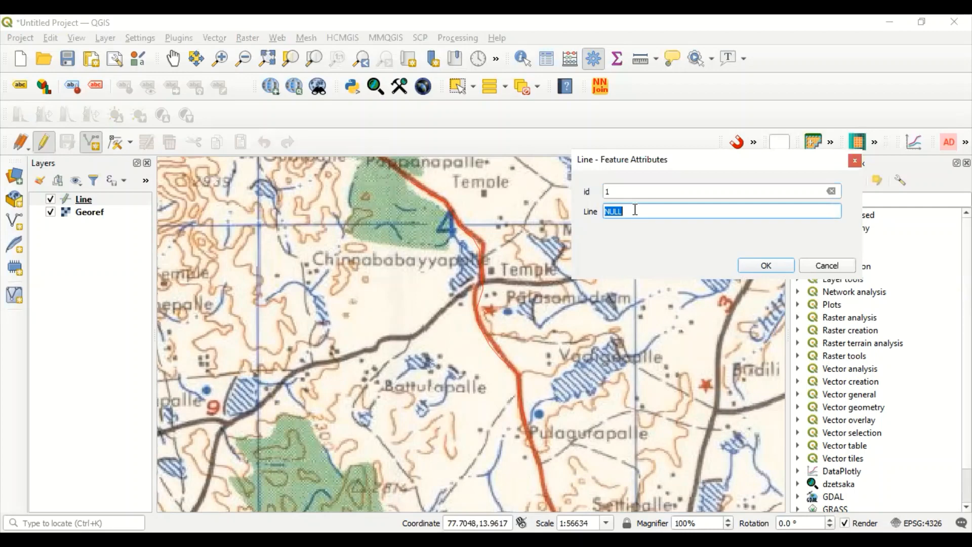
pyautogui.write('Road1')
pyautogui.click(767, 266)
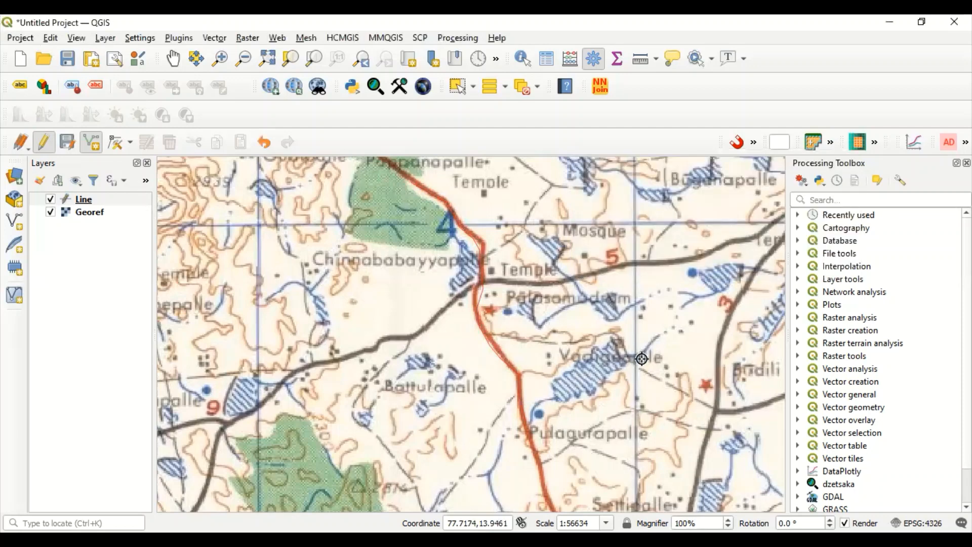
# Digitize a second line along the dark road from the junction near Gorantla down to Budili and east along the road marked 1.
pyautogui.moveTo(646, 385); pyautogui.dragTo(644, 378)
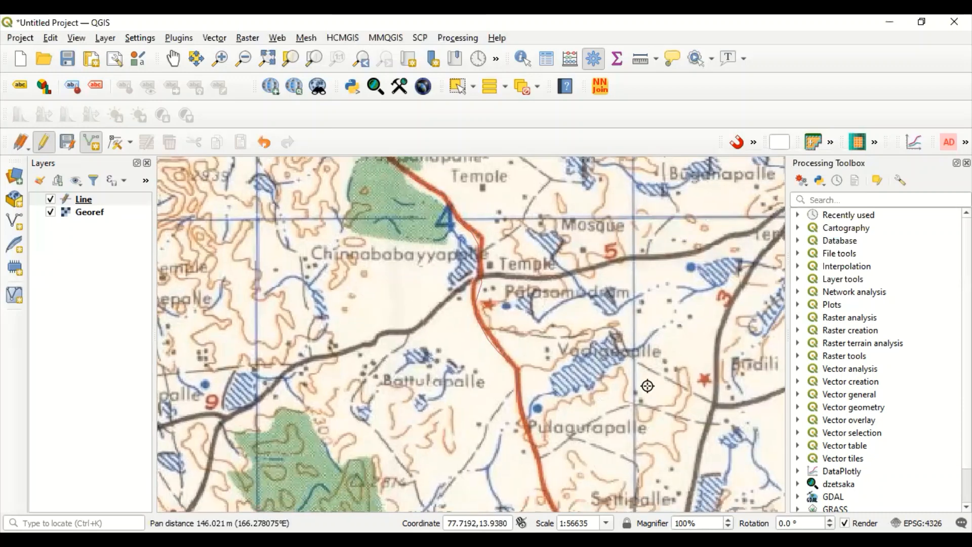
pyautogui.click(170, 39)
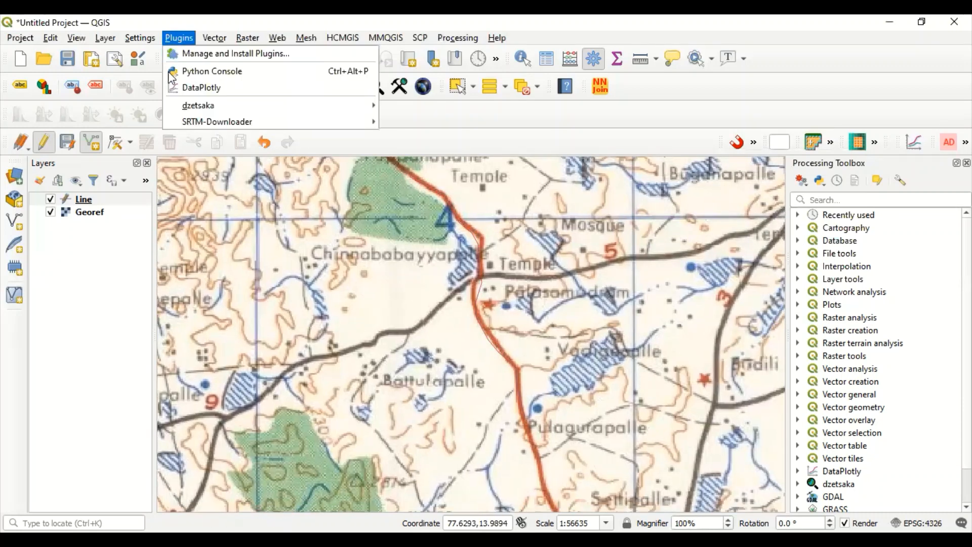
pyautogui.click(147, 73)
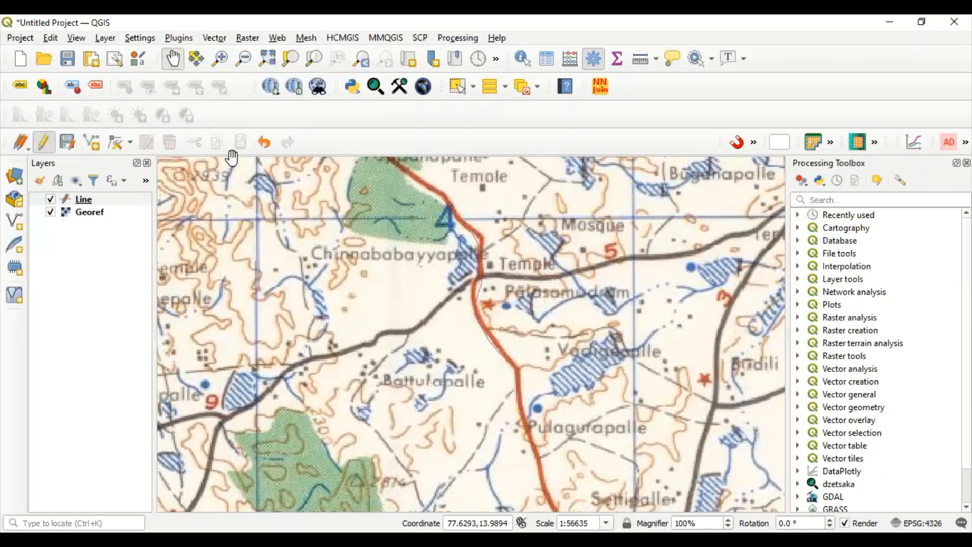
pyautogui.moveTo(538, 353); pyautogui.dragTo(307, 336)
pyautogui.moveTo(406, 459); pyautogui.dragTo(453, 267)
pyautogui.moveTo(298, 427); pyautogui.dragTo(295, 440)
pyautogui.moveTo(397, 195); pyautogui.dragTo(470, 335)
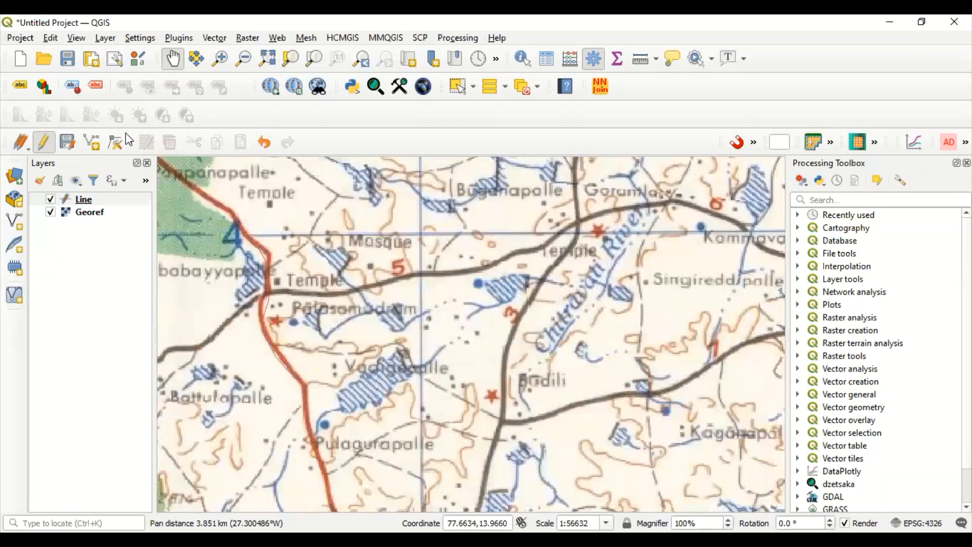
pyautogui.click(91, 144)
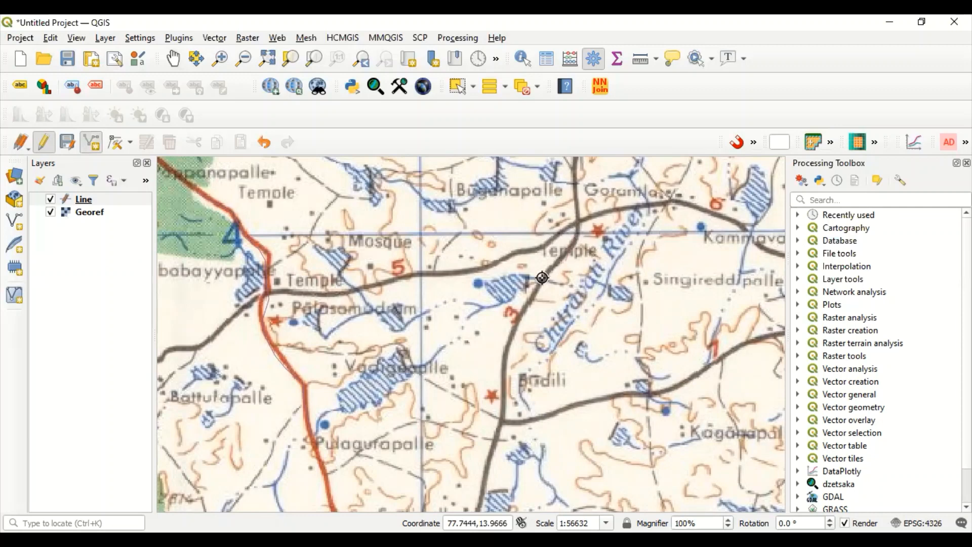
pyautogui.click(500, 423)
pyautogui.click(536, 425)
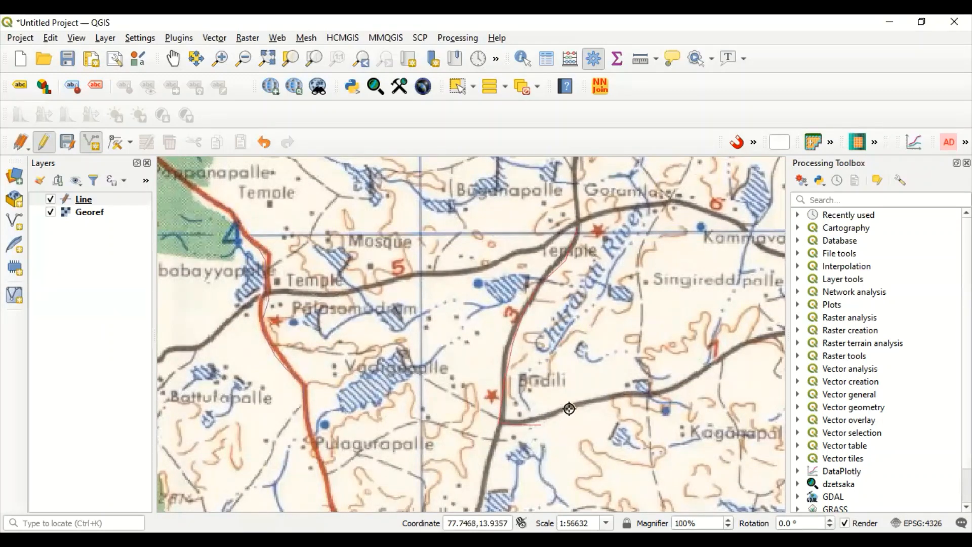
pyautogui.click(572, 408)
pyautogui.click(602, 402)
pyautogui.click(646, 398)
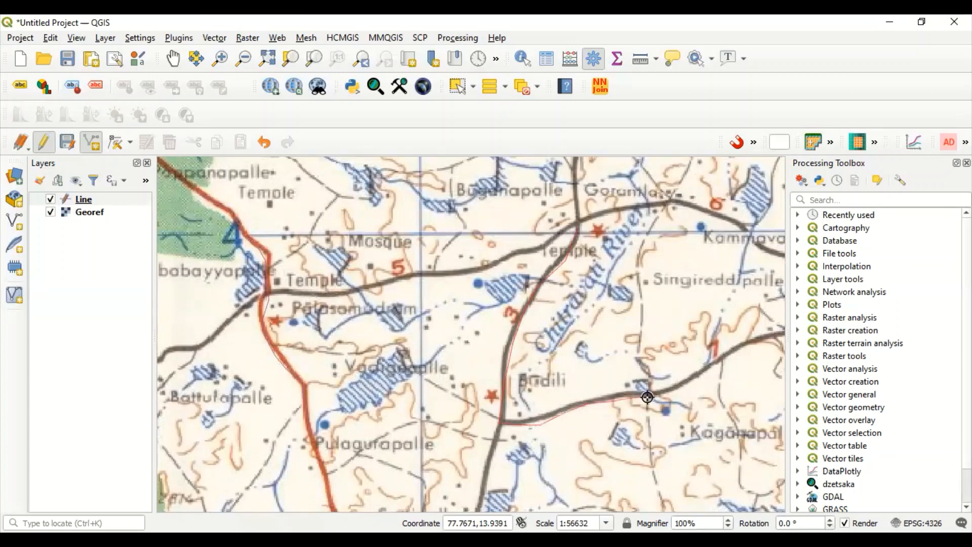
pyautogui.rightClick(709, 360)
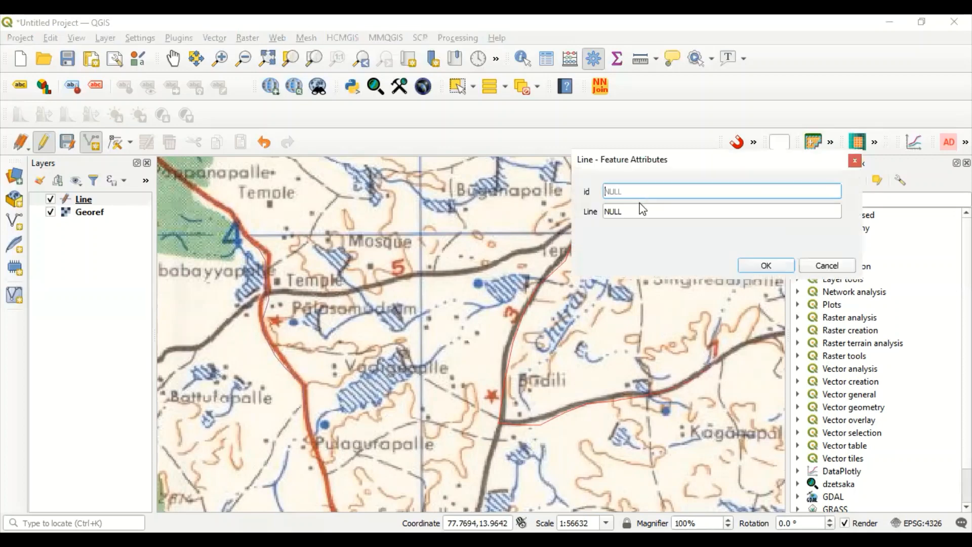
# Enter id 2 for the second road line and accept its attributes.
pyautogui.write('2')
pyautogui.press('Tab')
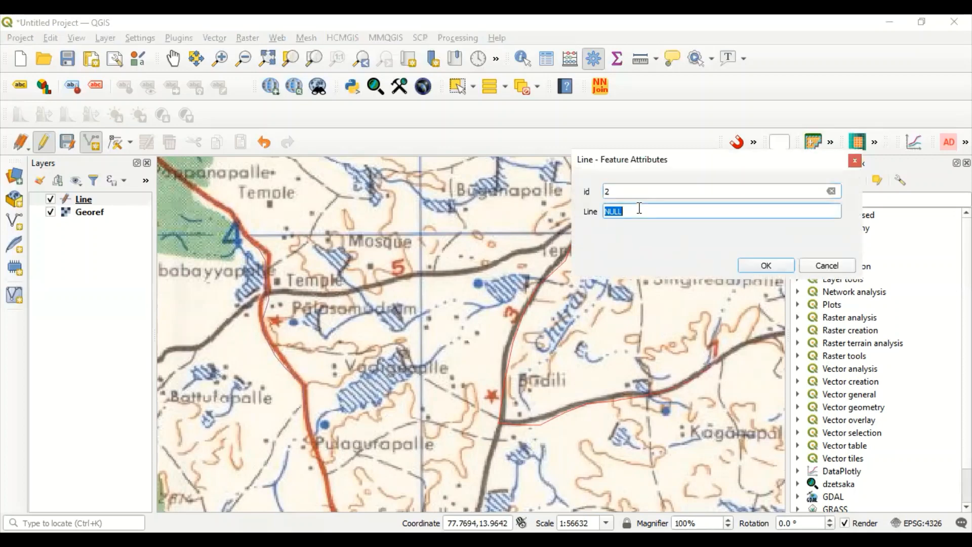
pyautogui.press('BackSpace')
pyautogui.press('Return')
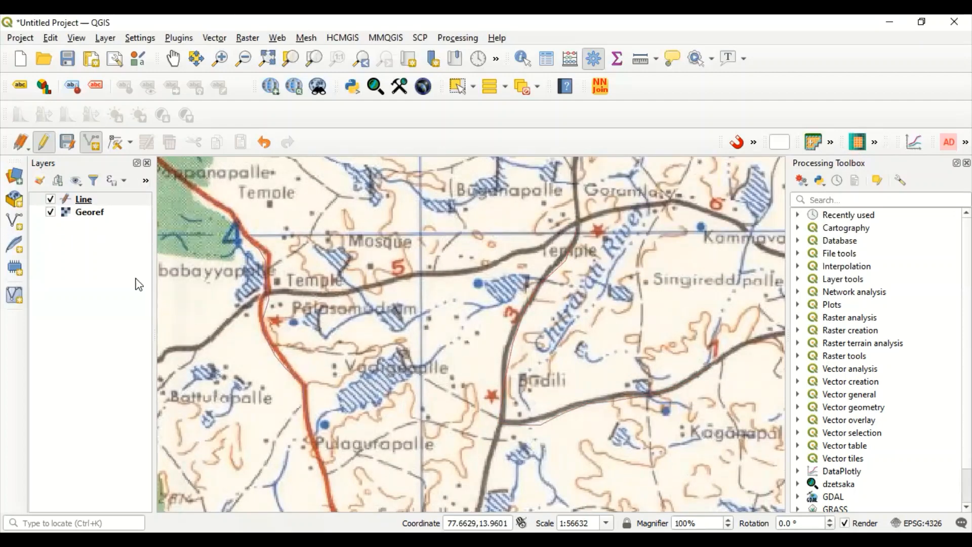
# Stop editing the Line layer, saving its changes, and open its attribute table.
pyautogui.click(44, 145)
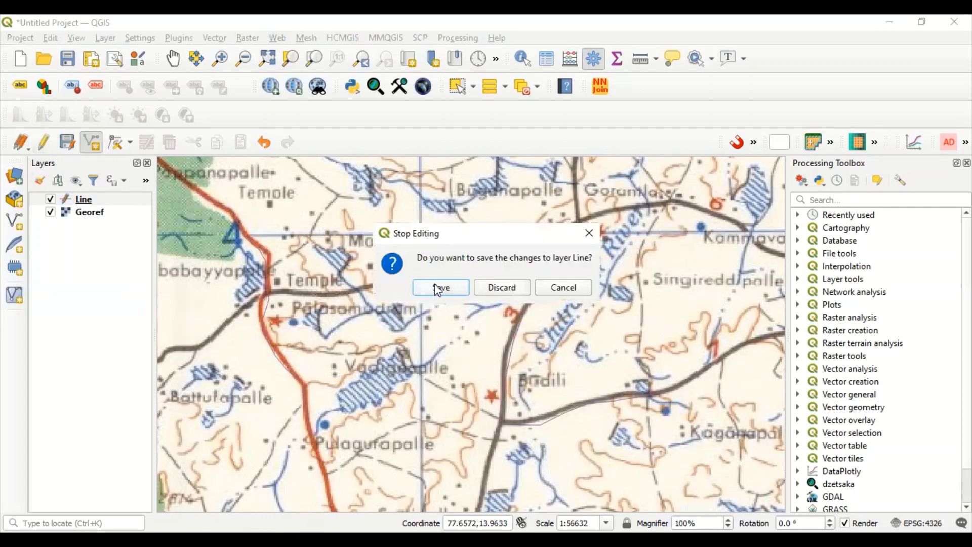
pyautogui.click(442, 290)
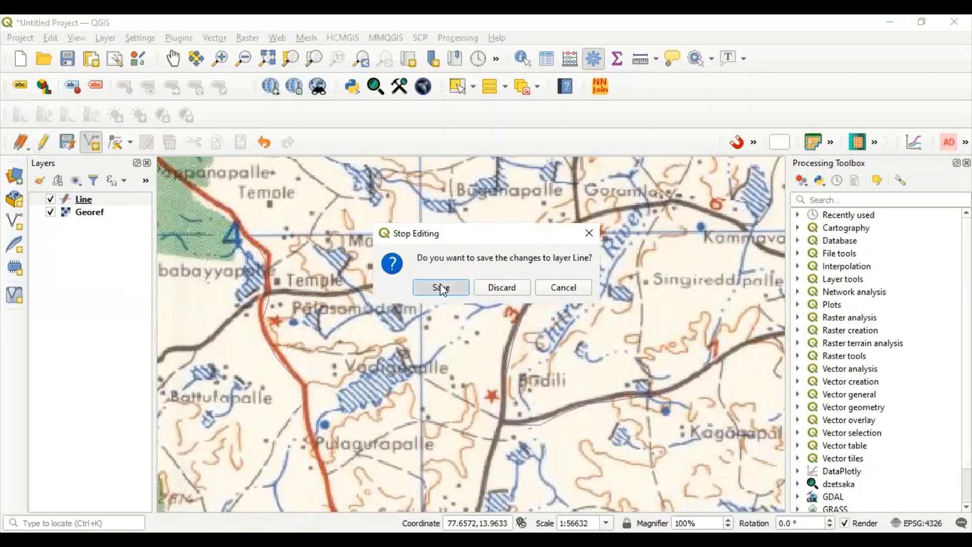
pyautogui.rightClick(84, 200)
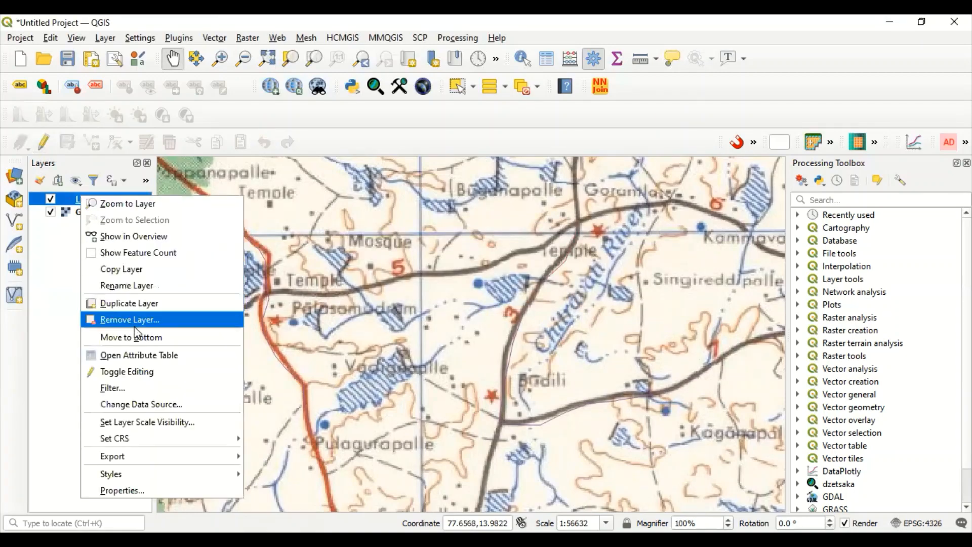
pyautogui.click(239, 360)
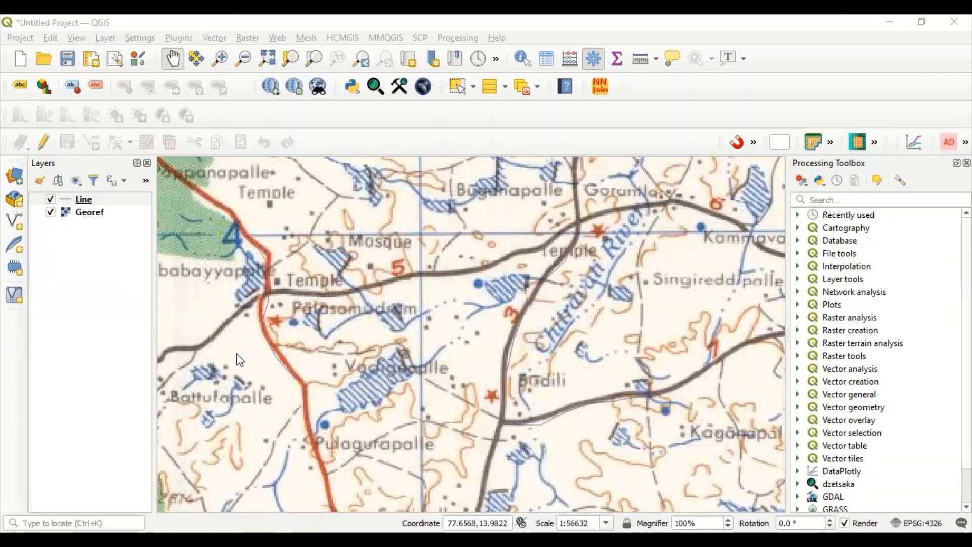
# Hide the Georef raster so that only the digitized lines of the Line layer are displayed.
pyautogui.click(64, 200)
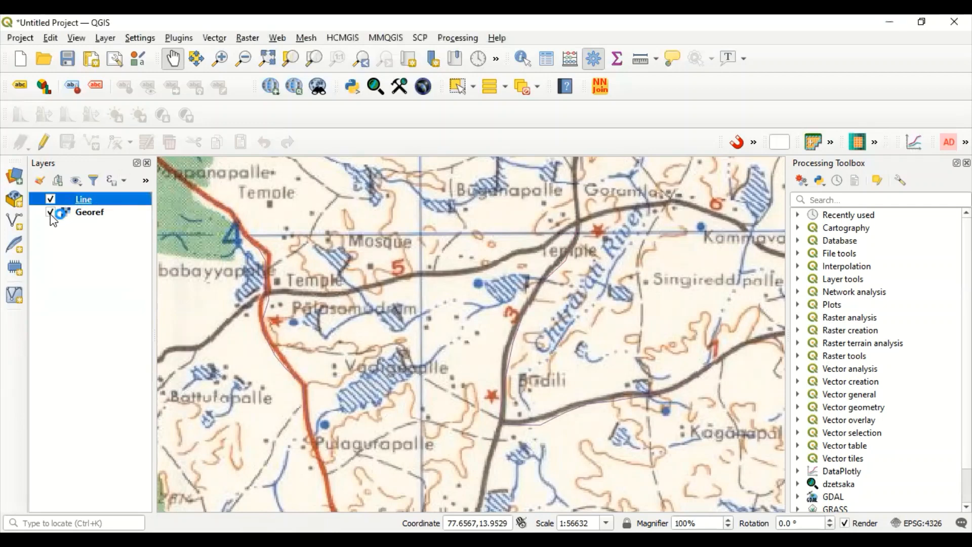
pyautogui.click(50, 212)
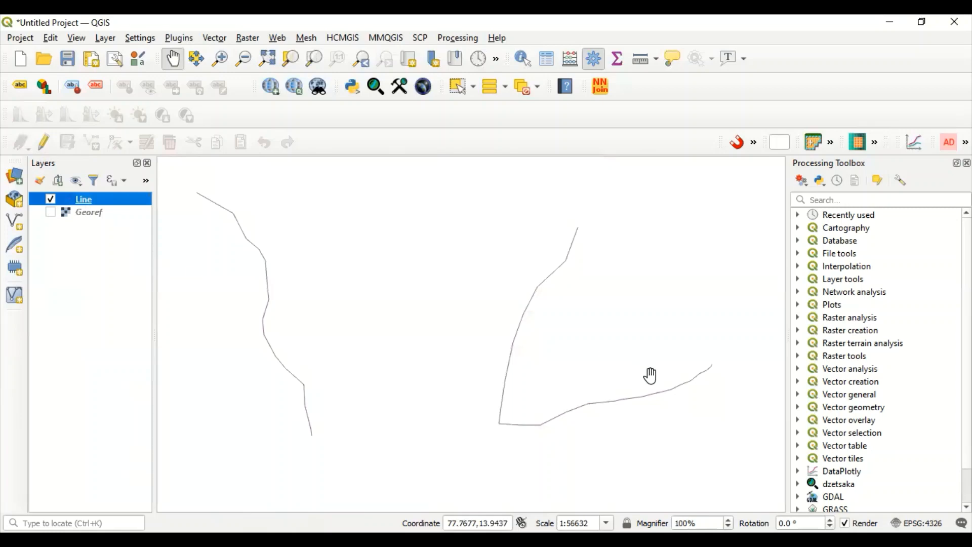
# Show the Georef raster again and define a new shapefile named Point in the GeoRef folder with Point geometry.
pyautogui.click(50, 213)
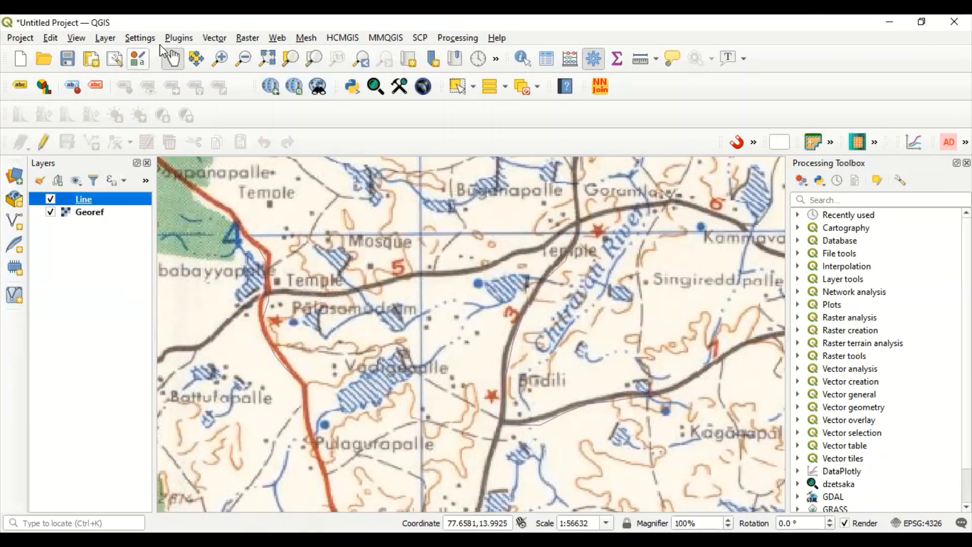
pyautogui.click(104, 37)
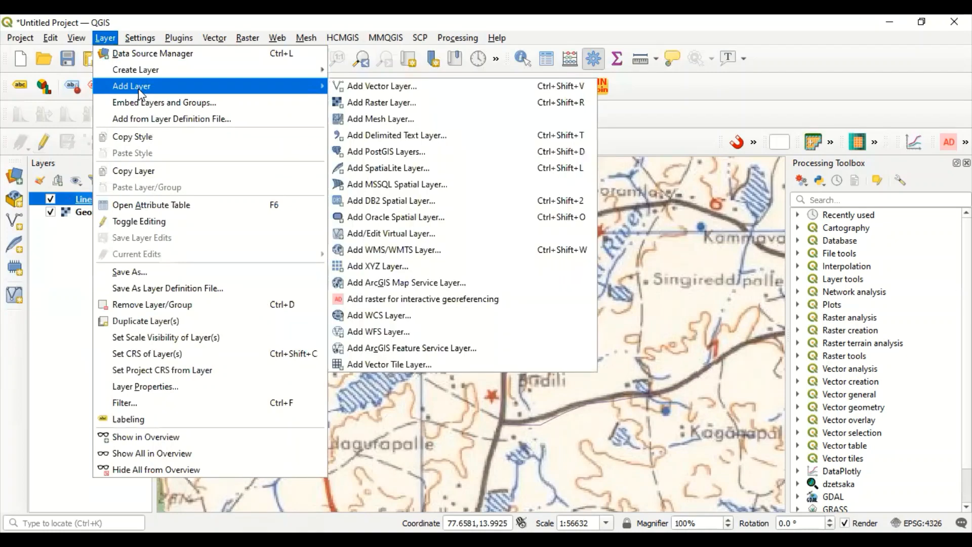
pyautogui.moveTo(175, 74)
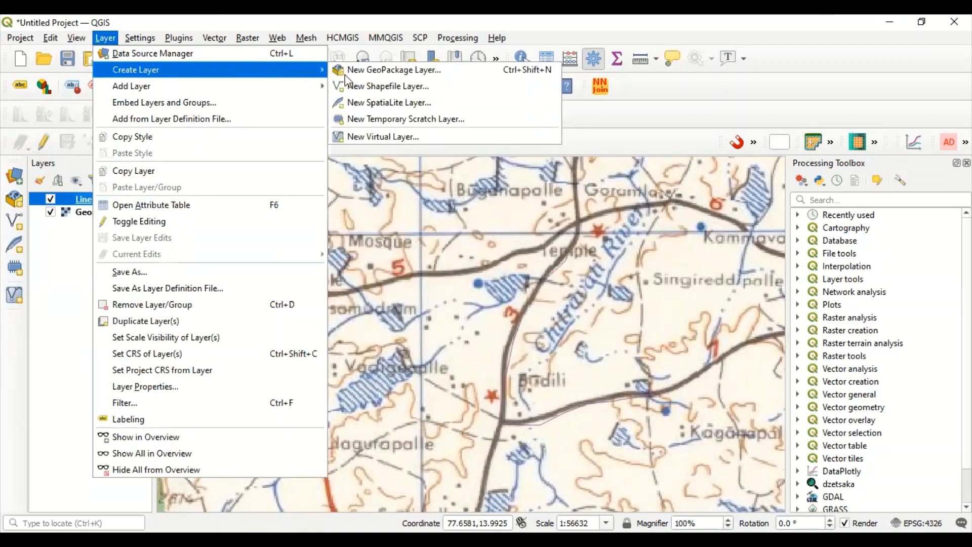
pyautogui.click(394, 88)
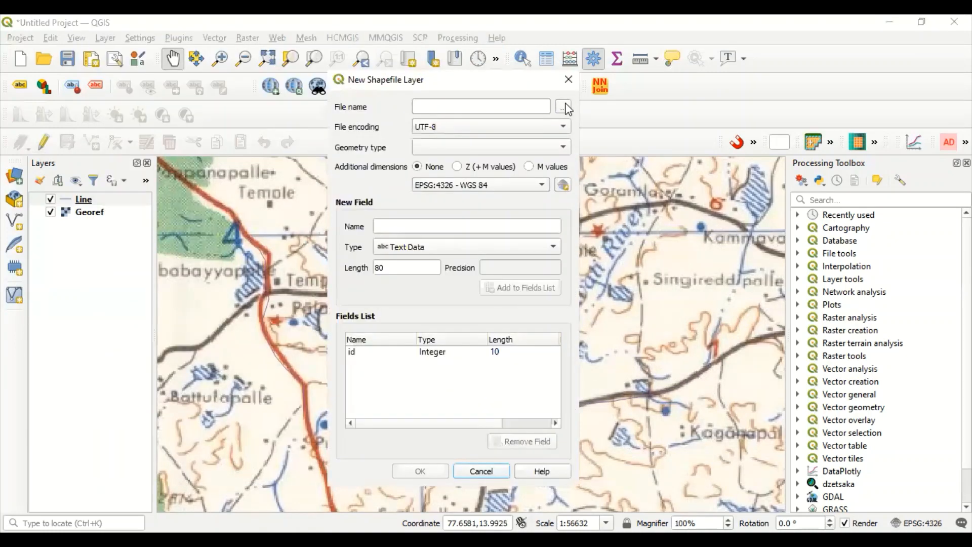
pyautogui.click(566, 107)
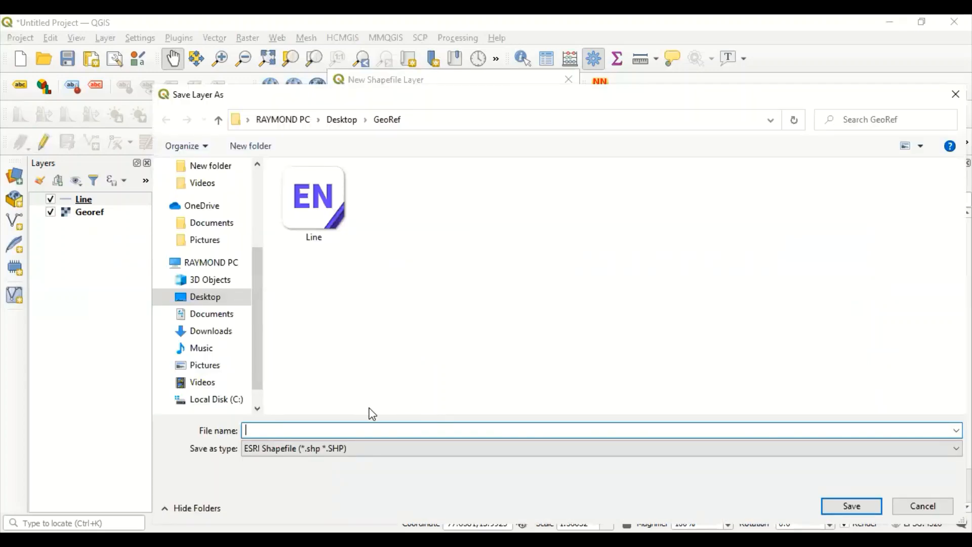
pyautogui.write('Point')
pyautogui.click(850, 505)
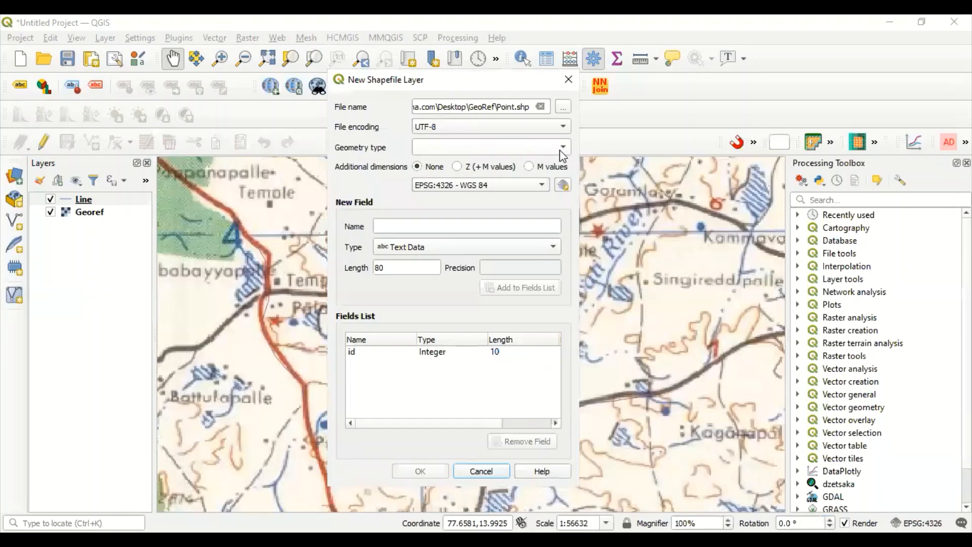
pyautogui.click(560, 147)
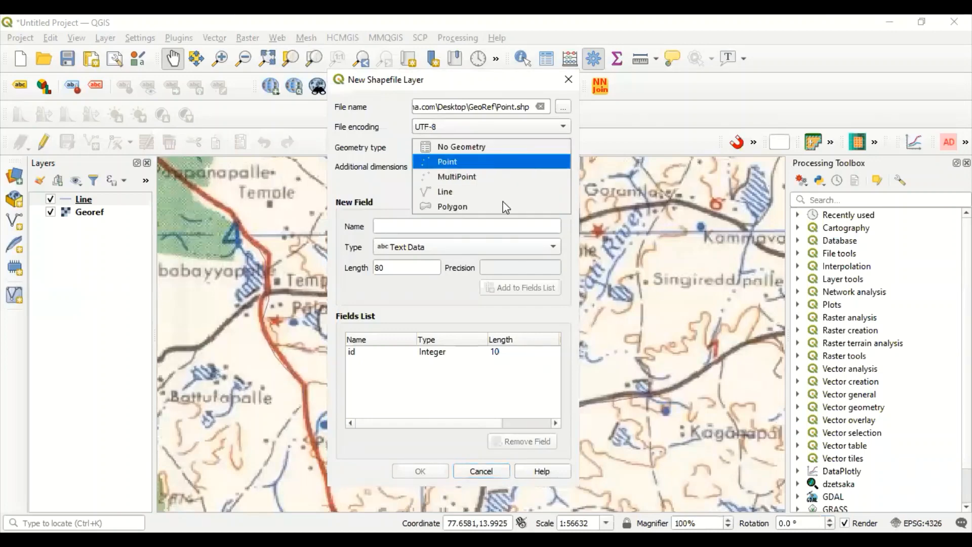
pyautogui.click(479, 160)
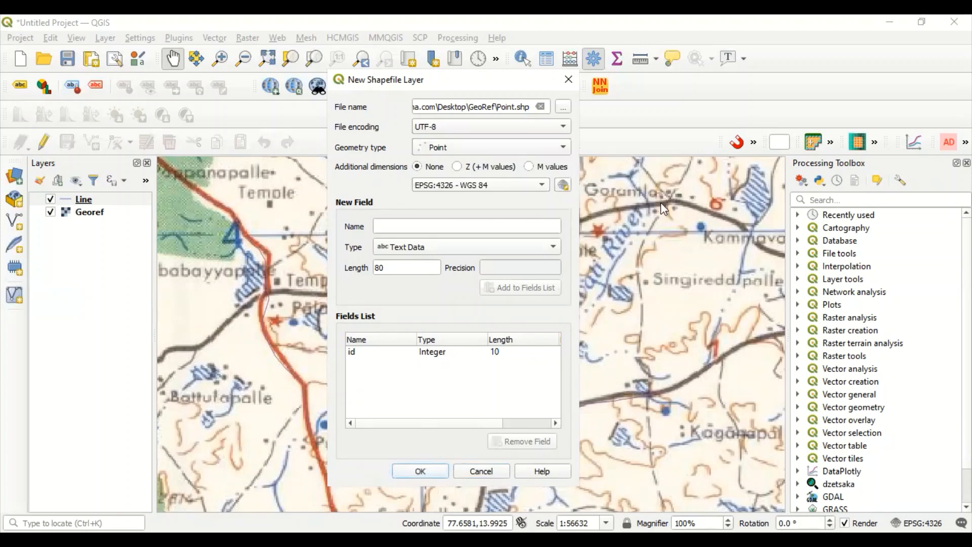
# Add a text field named Towns with length 80 to the new shapefile and create the layer.
pyautogui.click(415, 226)
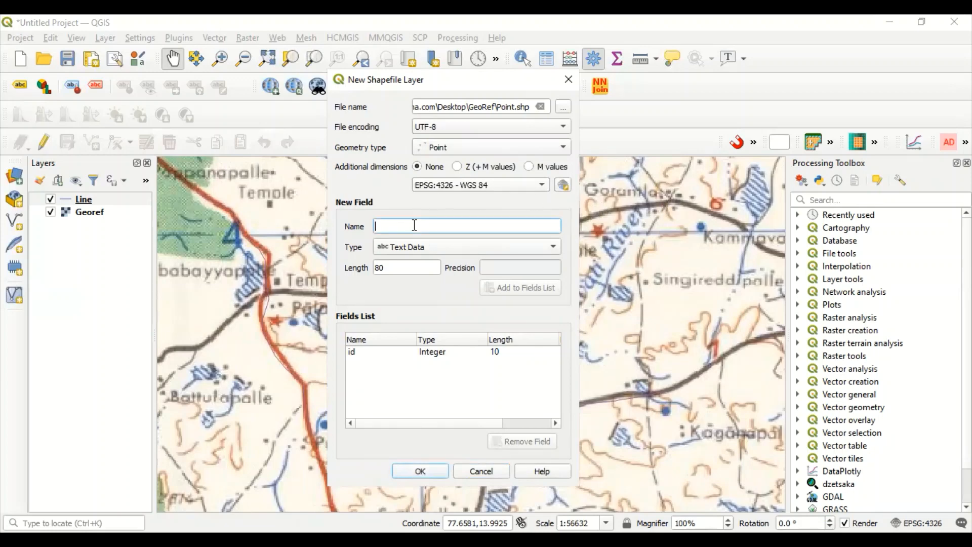
pyautogui.write('Towns')
pyautogui.click(389, 268)
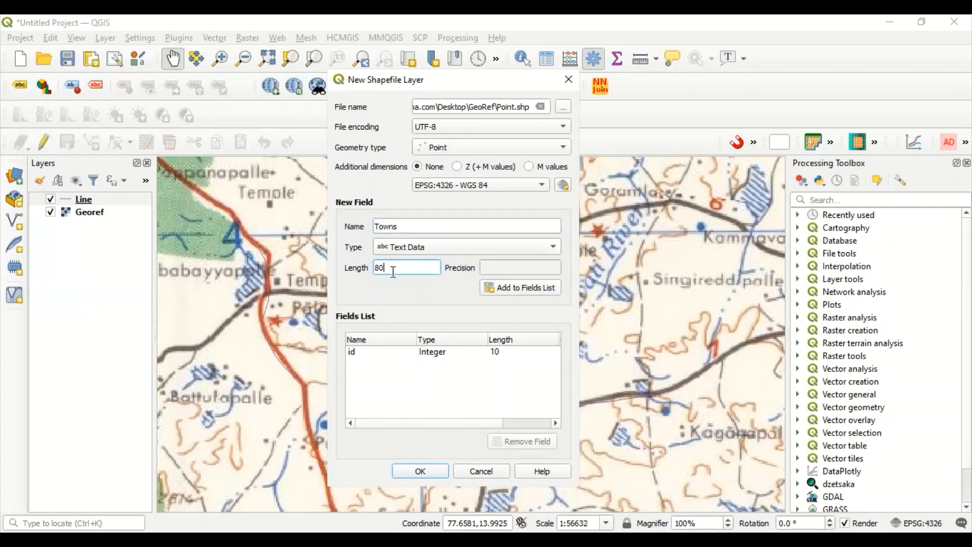
pyautogui.moveTo(396, 272); pyautogui.dragTo(375, 269)
pyautogui.click(405, 267)
pyautogui.click(507, 288)
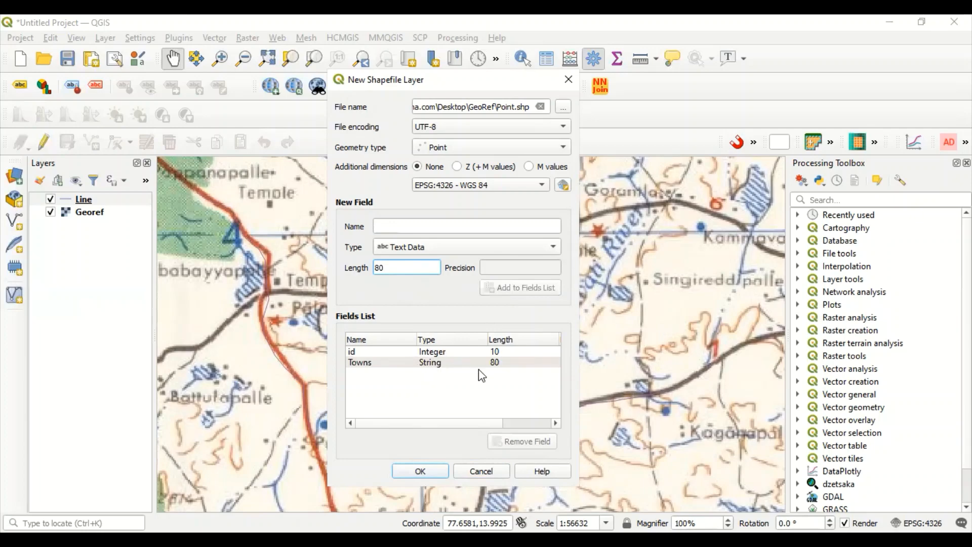
pyautogui.click(425, 468)
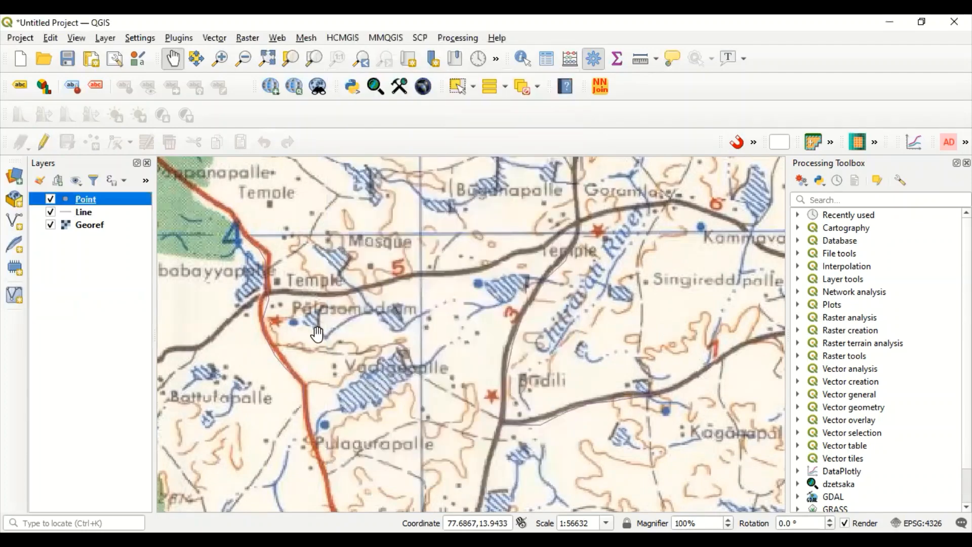
# Start editing the Point layer and place a point at the bend of the red road just north of Chalakuru.
pyautogui.moveTo(307, 280); pyautogui.dragTo(640, 373)
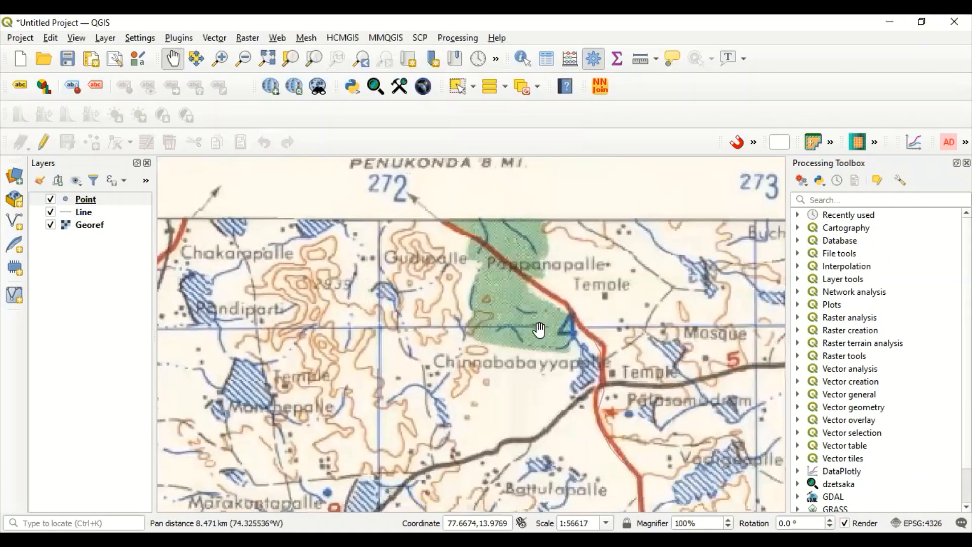
pyautogui.moveTo(475, 328); pyautogui.dragTo(484, 239)
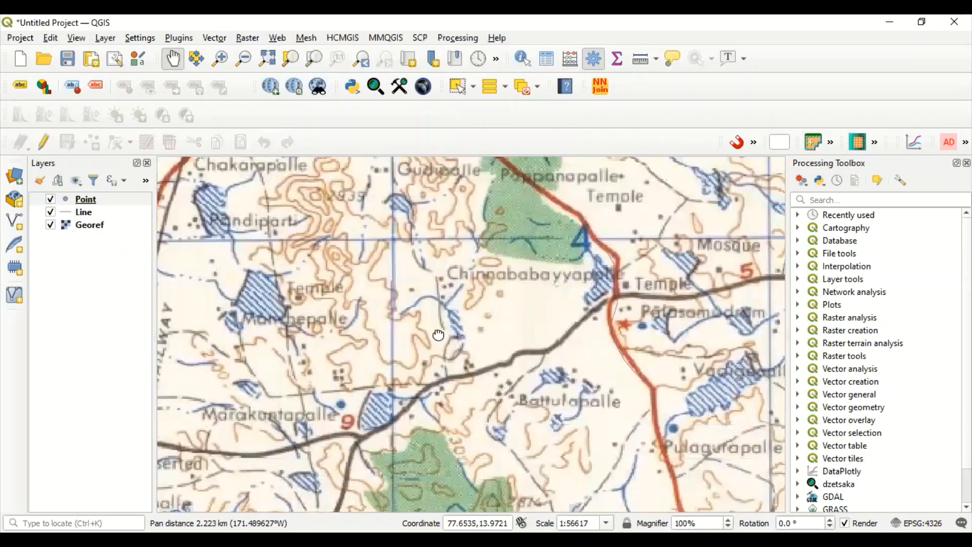
pyautogui.moveTo(425, 384); pyautogui.dragTo(454, 318)
pyautogui.moveTo(403, 383); pyautogui.dragTo(421, 350)
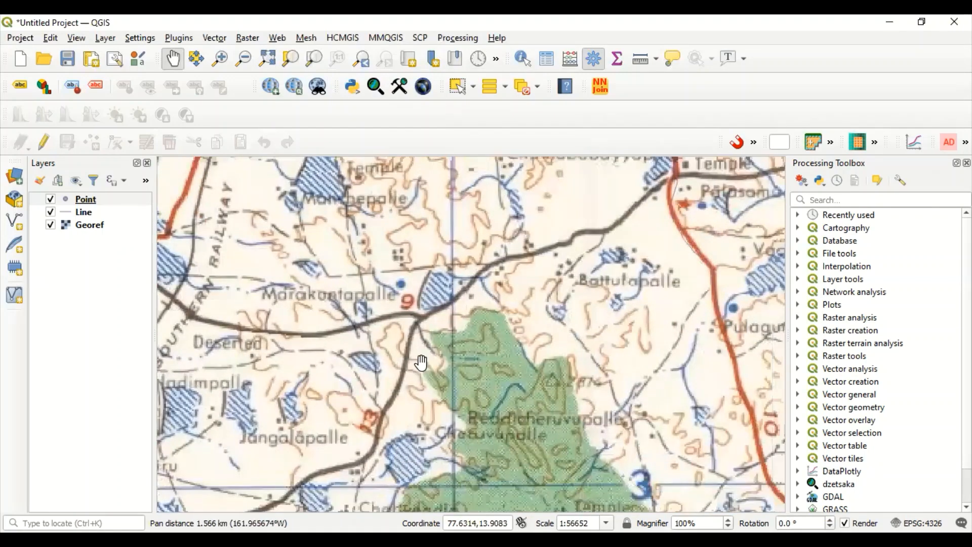
pyautogui.moveTo(462, 451); pyautogui.dragTo(428, 365)
pyautogui.moveTo(260, 263); pyautogui.dragTo(396, 310)
pyautogui.moveTo(462, 332); pyautogui.dragTo(568, 392)
pyautogui.moveTo(445, 383); pyautogui.dragTo(524, 411)
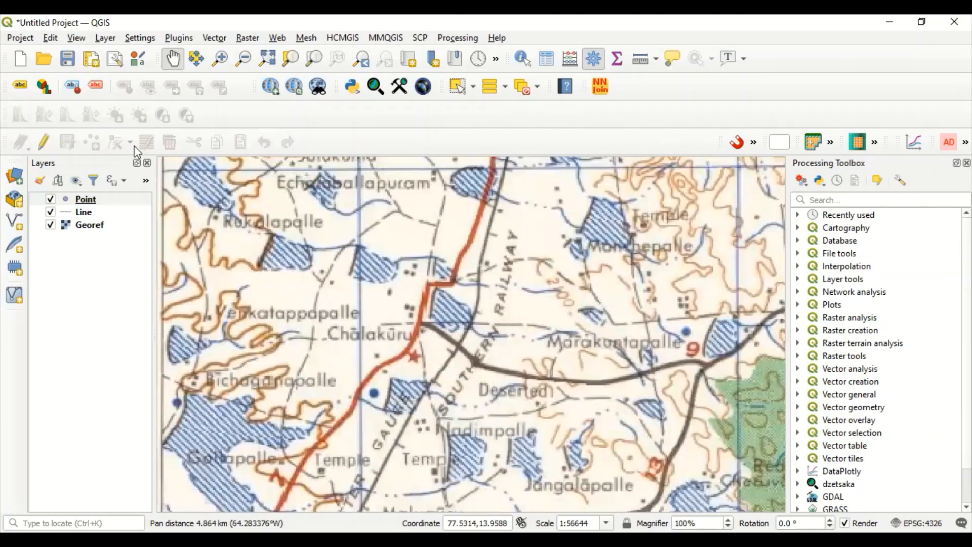
pyautogui.click(86, 198)
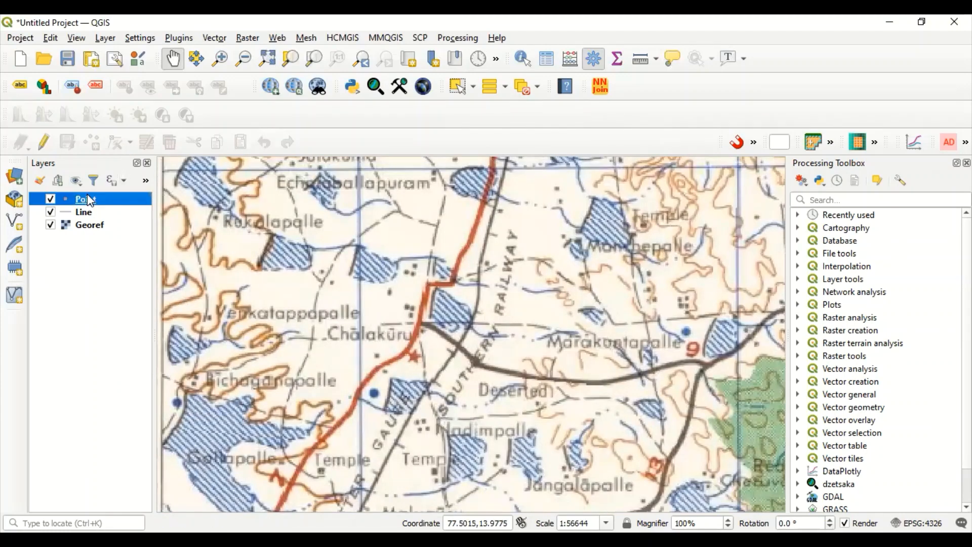
pyautogui.click(44, 143)
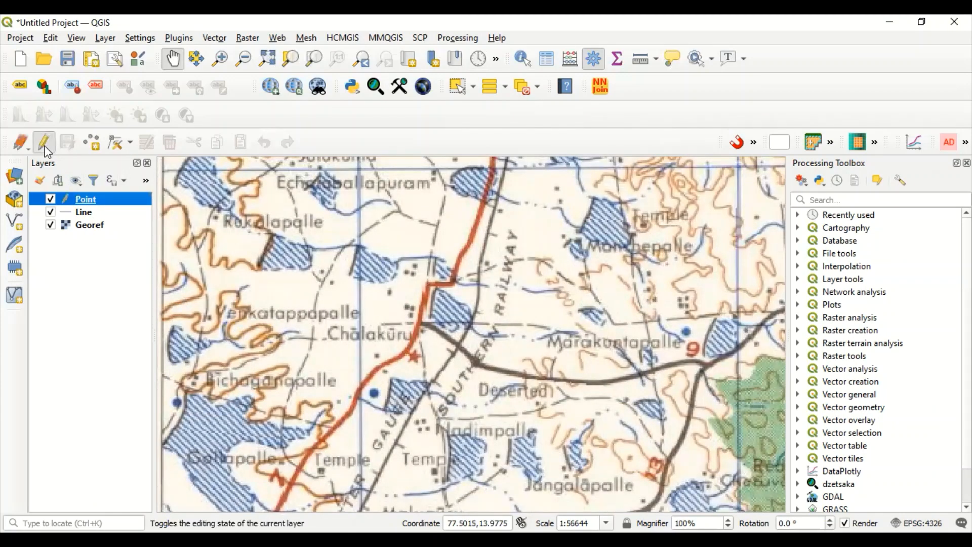
pyautogui.click(91, 142)
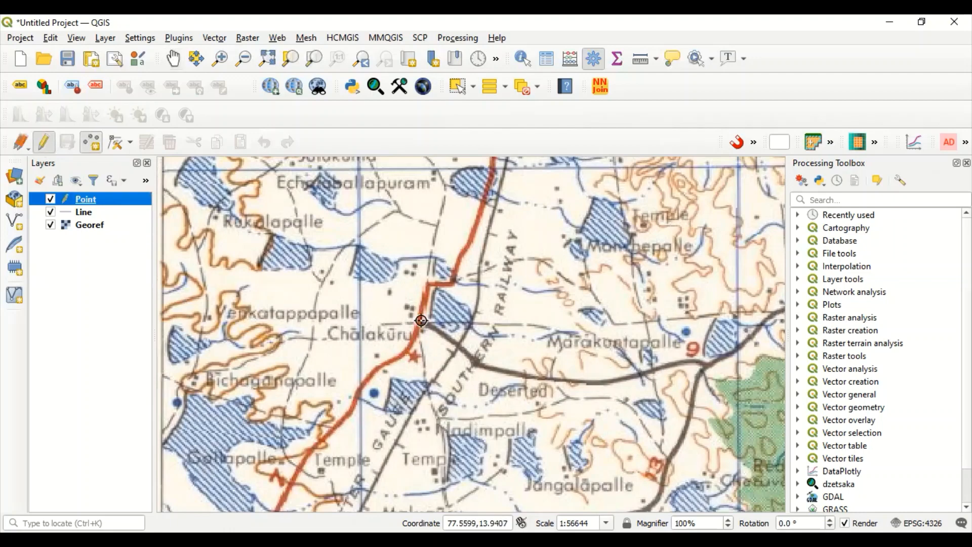
pyautogui.click(427, 285)
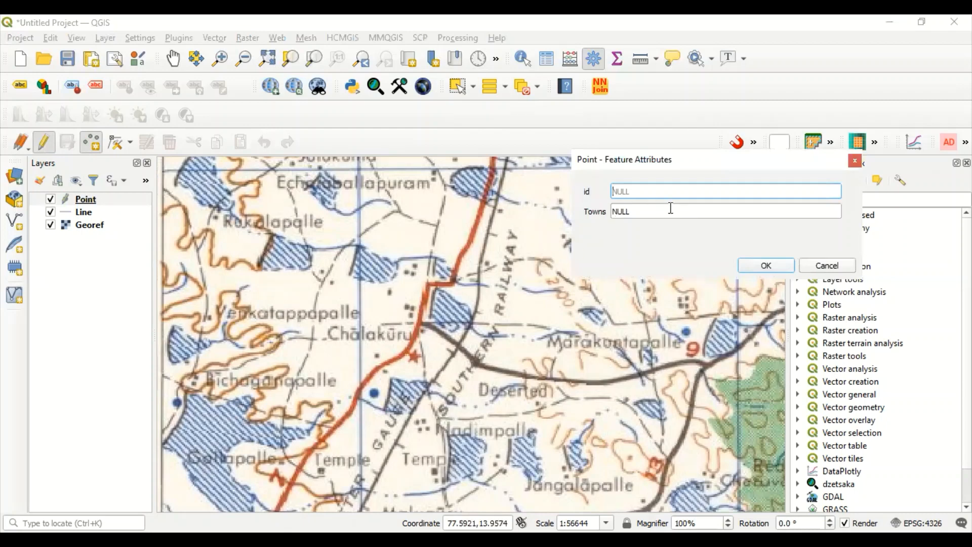
# Enter id 1 and a town name starting with Lung for the first point and accept its attributes.
pyautogui.write('1')
pyautogui.click(635, 211)
pyautogui.press('BackSpace')
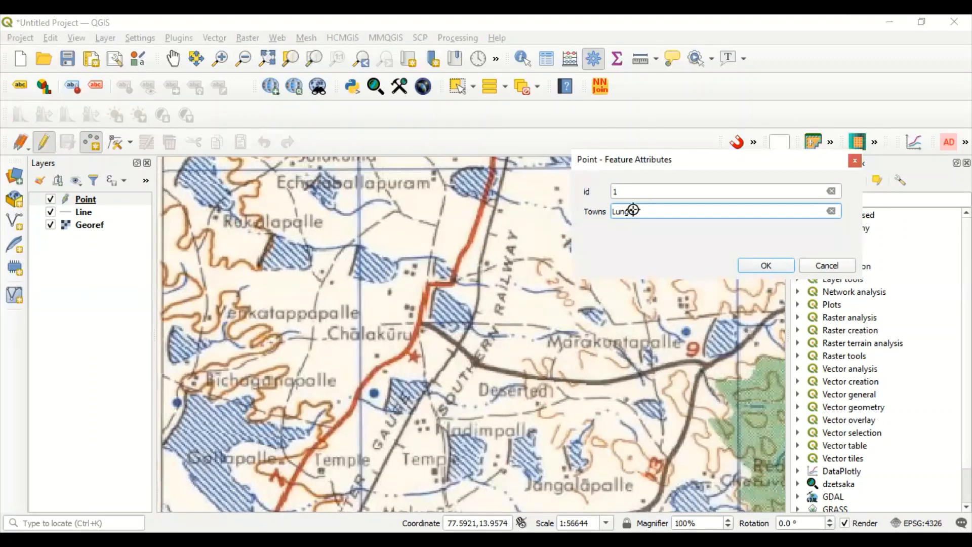
pyautogui.press('Return')
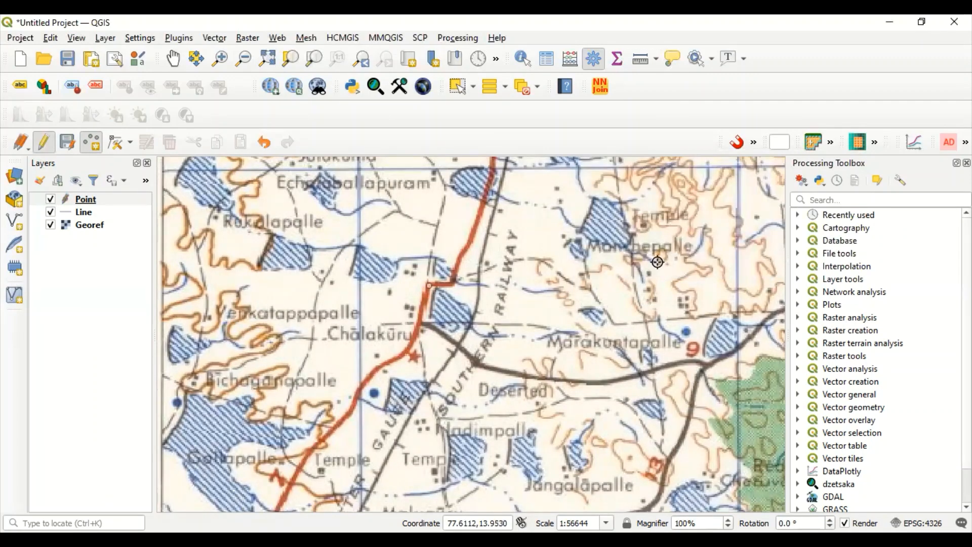
# Place a second point on the red road beside Chakarapalle, near the map's northern border.
pyautogui.click(173, 60)
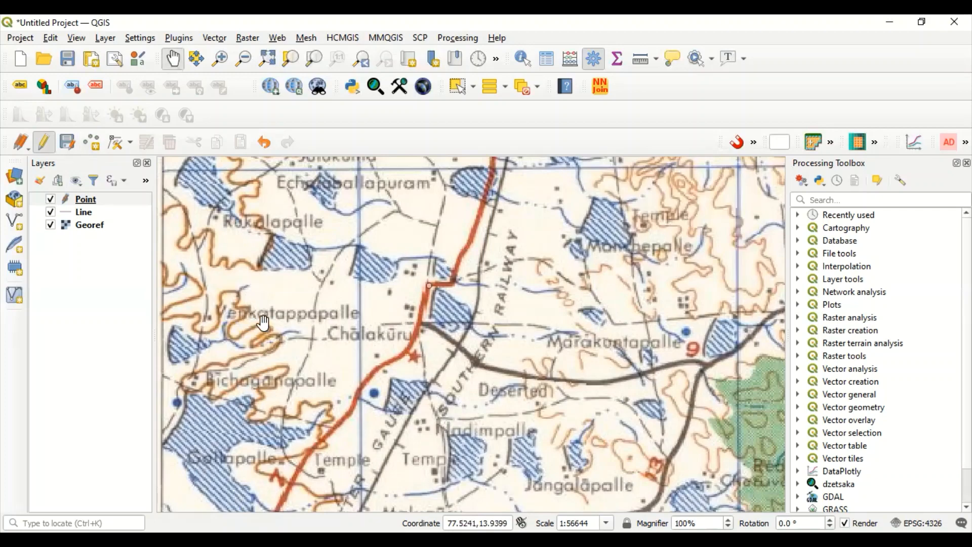
pyautogui.moveTo(263, 325); pyautogui.dragTo(442, 237)
pyautogui.moveTo(432, 365); pyautogui.dragTo(200, 246)
pyautogui.moveTo(321, 334); pyautogui.dragTo(354, 404)
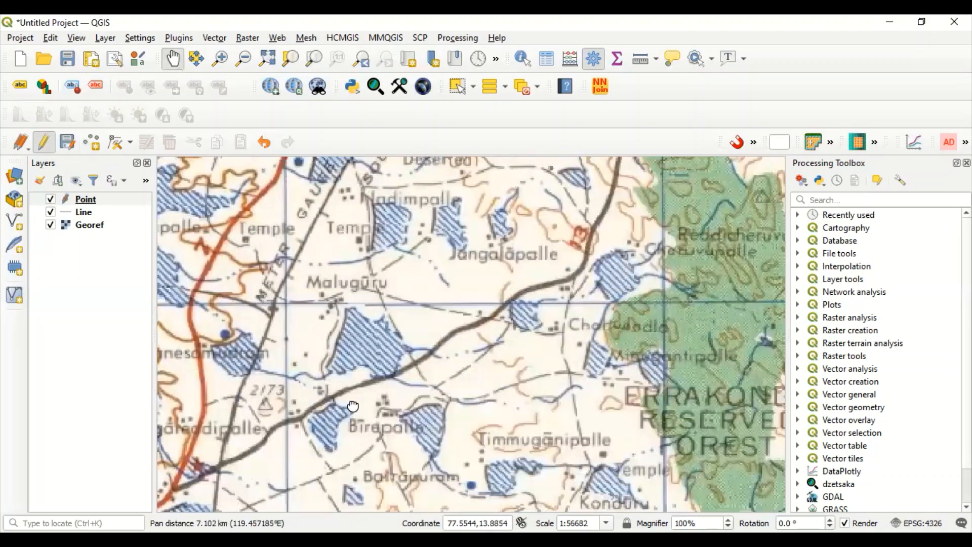
pyautogui.moveTo(393, 261); pyautogui.dragTo(440, 409)
pyautogui.moveTo(411, 284); pyautogui.dragTo(457, 400)
pyautogui.moveTo(517, 307); pyautogui.dragTo(491, 318)
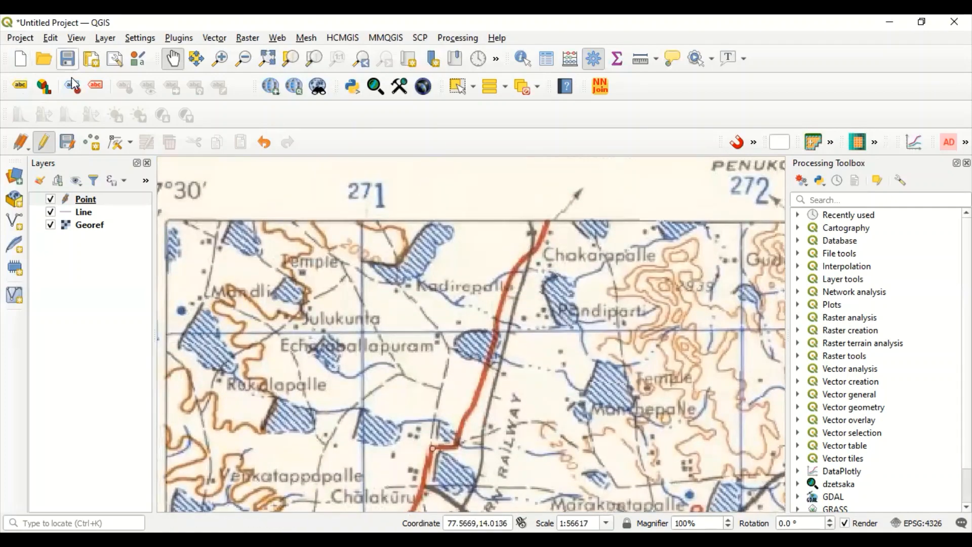
pyautogui.click(97, 145)
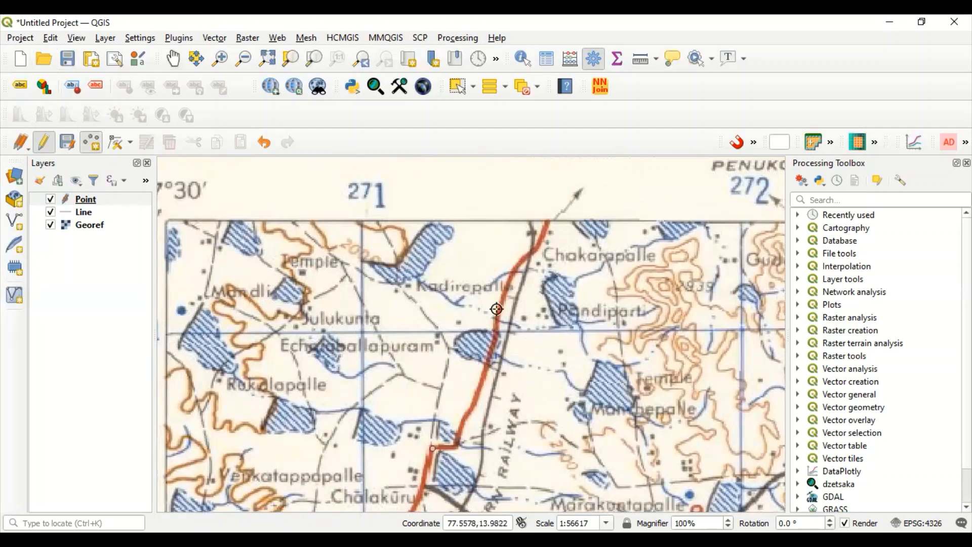
pyautogui.click(539, 248)
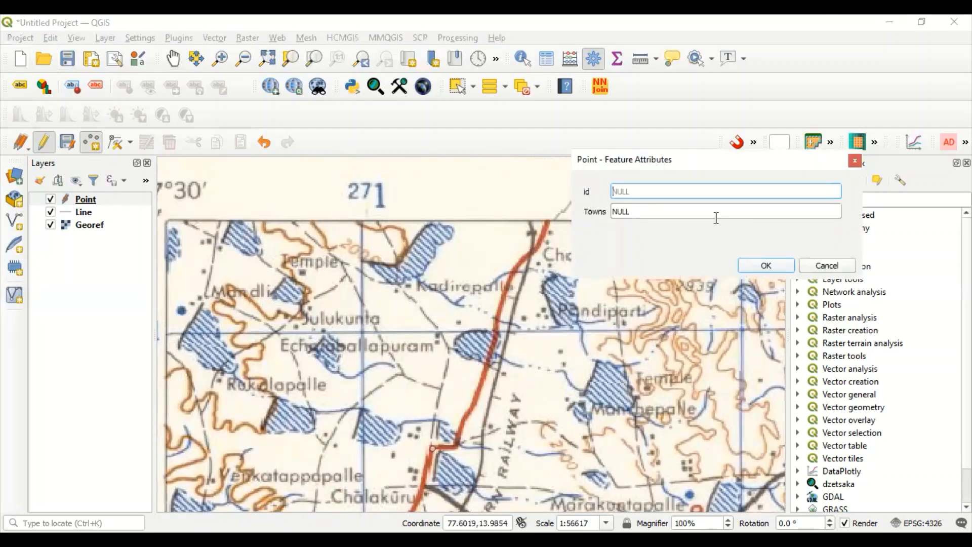
# Enter id 2 and the town name Kpandia for the second point and accept its attributes.
pyautogui.write('2')
pyautogui.click(645, 211)
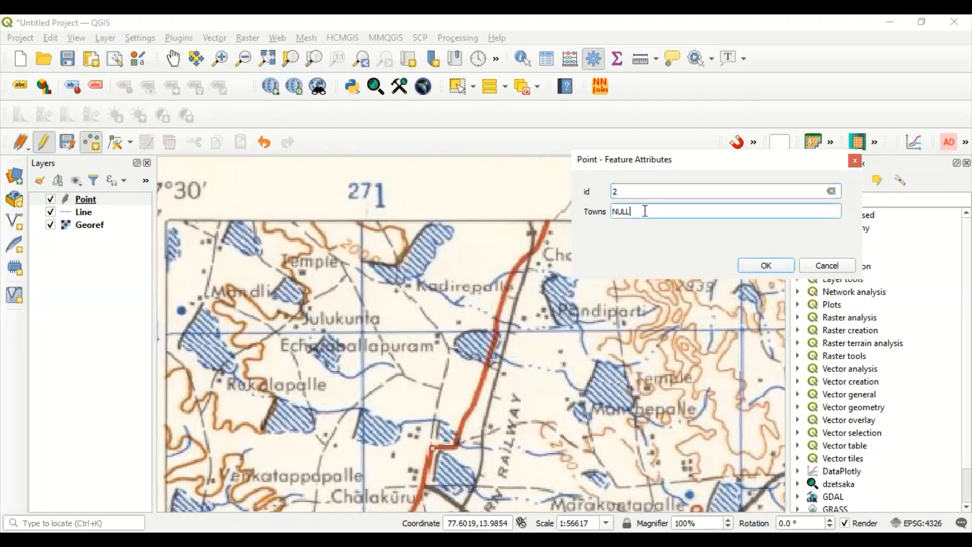
pyautogui.doubleClick(644, 210)
pyautogui.write('Kpandia')
pyautogui.click(766, 266)
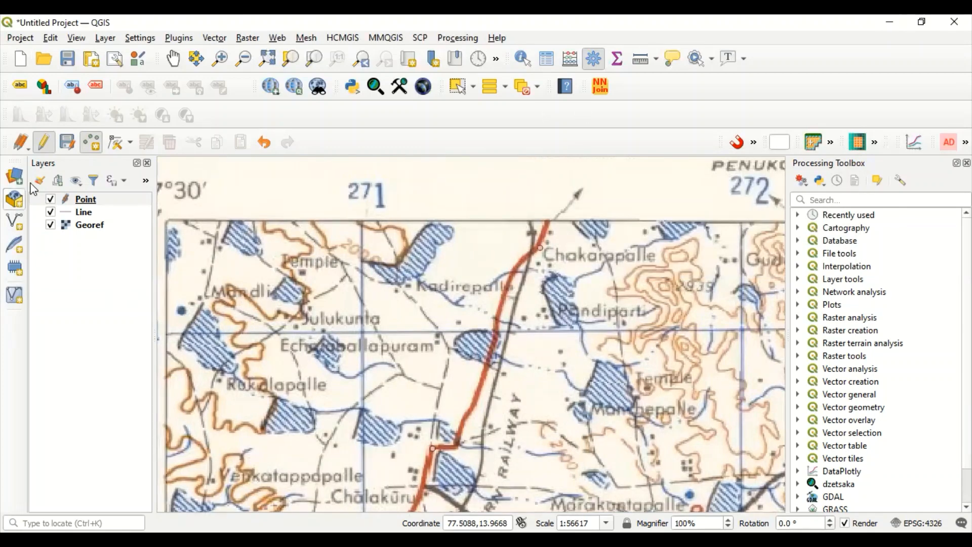
# Stop editing the Point layer, saving its changes, and open its attribute table.
pyautogui.click(45, 146)
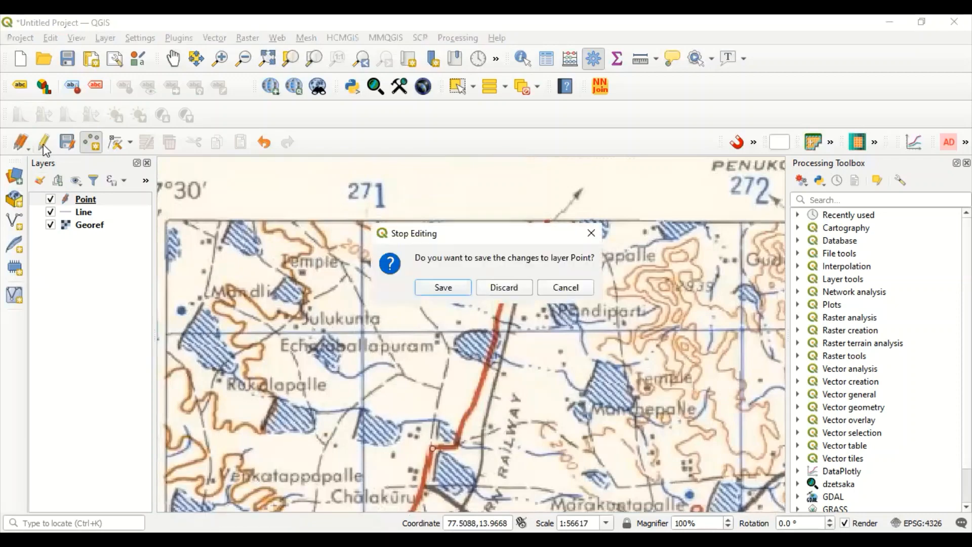
pyautogui.click(444, 287)
pyautogui.rightClick(90, 199)
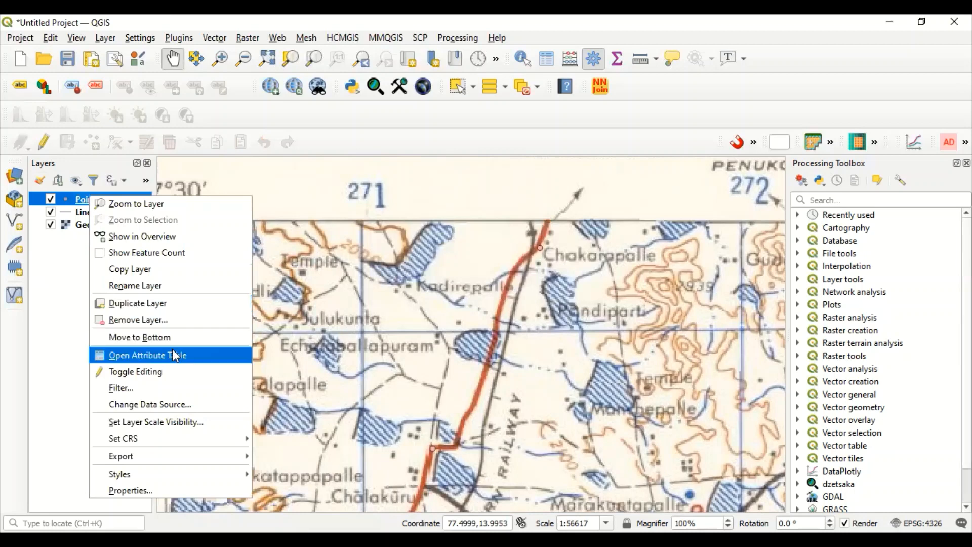
pyautogui.click(229, 359)
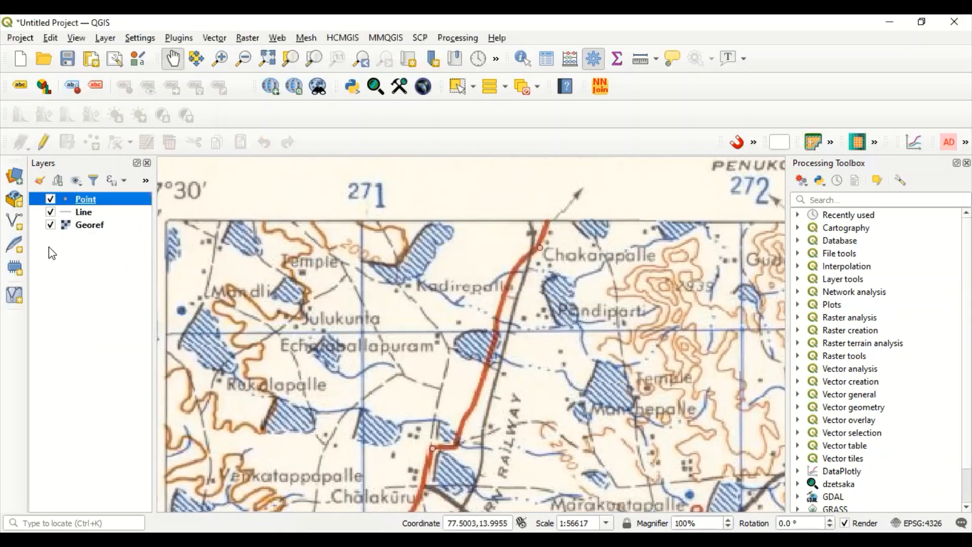
# Hide the Georef raster to inspect the digitized points, and turn off the Point layer's visibility.
pyautogui.click(50, 225)
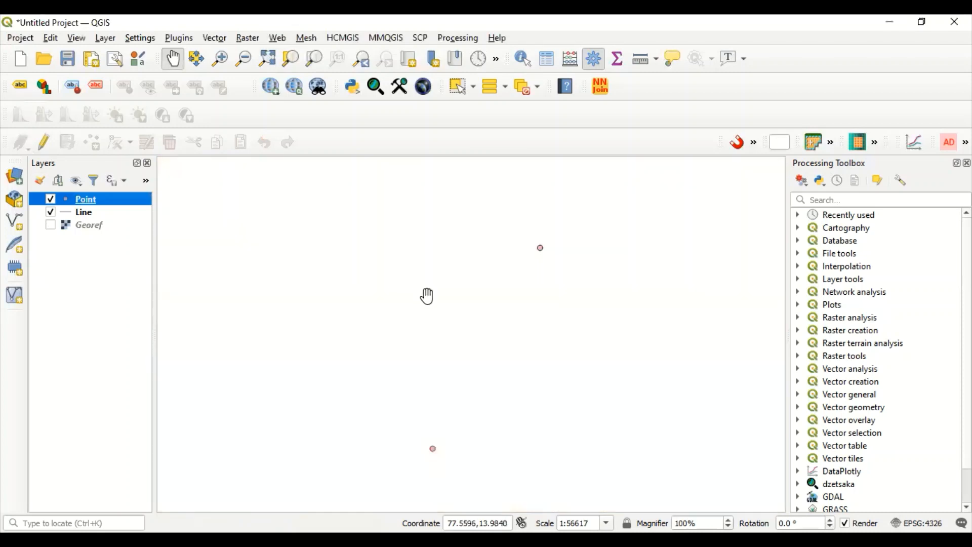
pyautogui.moveTo(336, 310); pyautogui.dragTo(386, 187)
pyautogui.moveTo(455, 296); pyautogui.dragTo(493, 270)
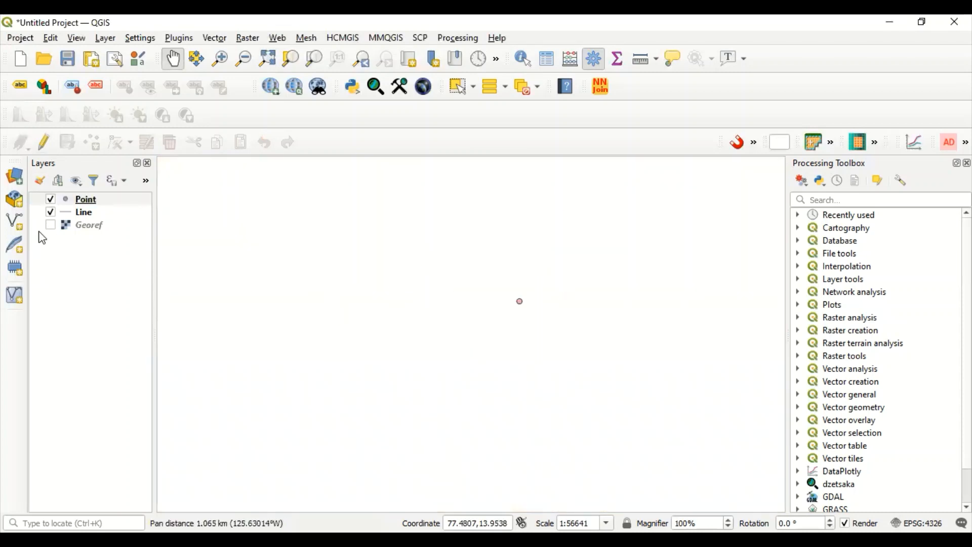
pyautogui.click(51, 199)
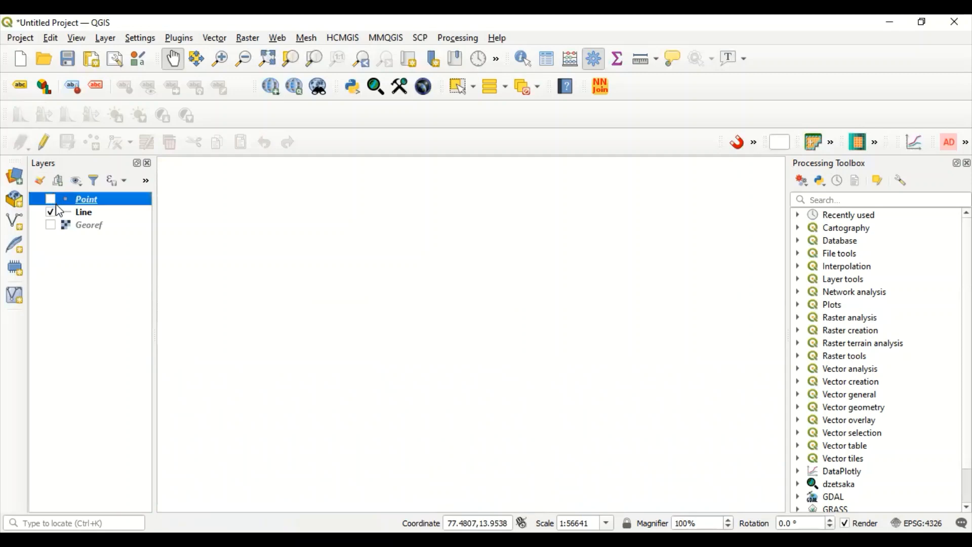
# Turn the Point layer and the Georef raster back on and locate the green area around Poppanapalle at the map's northern border.
pyautogui.click(52, 200)
pyautogui.click(50, 225)
pyautogui.moveTo(481, 292); pyautogui.dragTo(615, 351)
pyautogui.moveTo(559, 289); pyautogui.dragTo(420, 392)
pyautogui.moveTo(439, 330); pyautogui.dragTo(413, 362)
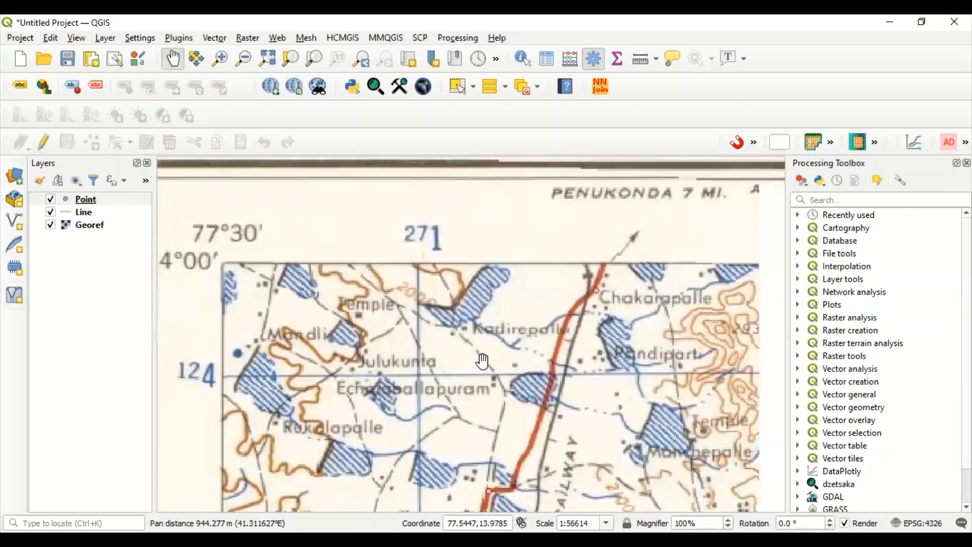
pyautogui.moveTo(482, 361); pyautogui.dragTo(434, 311)
pyautogui.moveTo(469, 447); pyautogui.dragTo(447, 393)
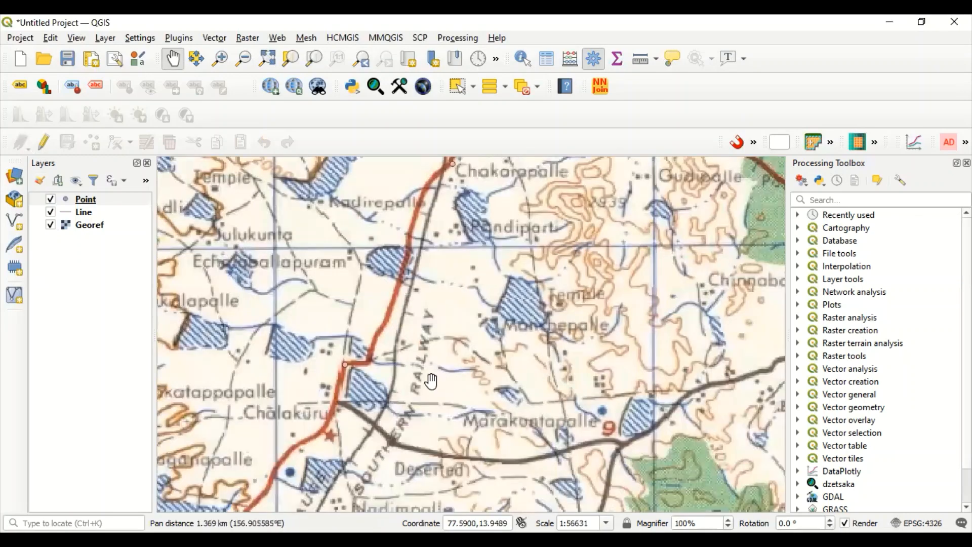
pyautogui.moveTo(482, 356); pyautogui.dragTo(357, 406)
pyautogui.moveTo(483, 321); pyautogui.dragTo(368, 393)
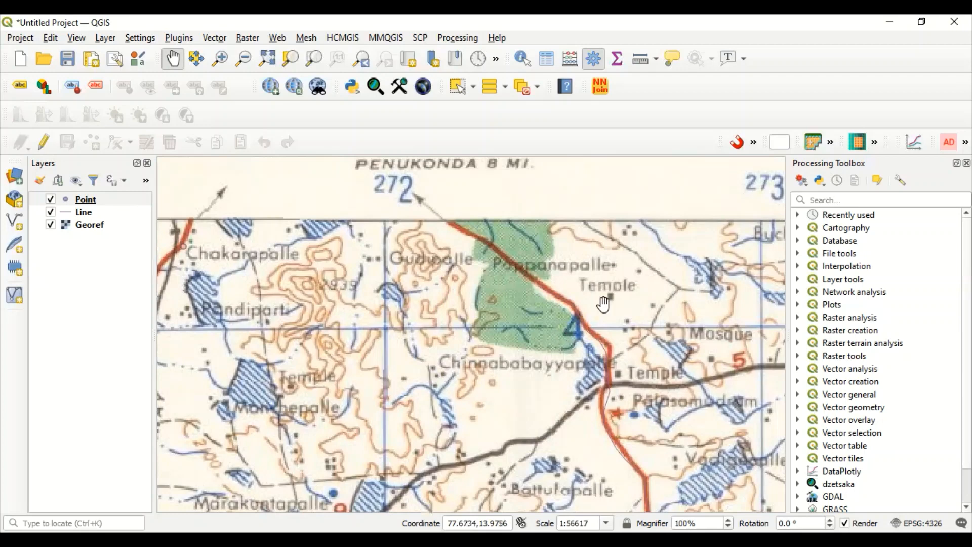
# Start a new shapefile layer and save it as Communities in the GeoRef folder on the desktop.
pyautogui.click(106, 38)
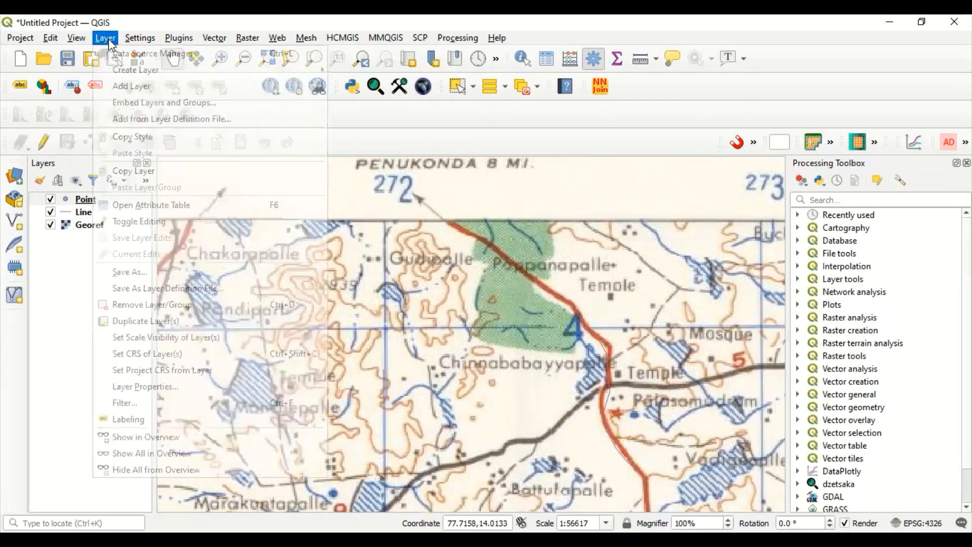
pyautogui.moveTo(126, 87)
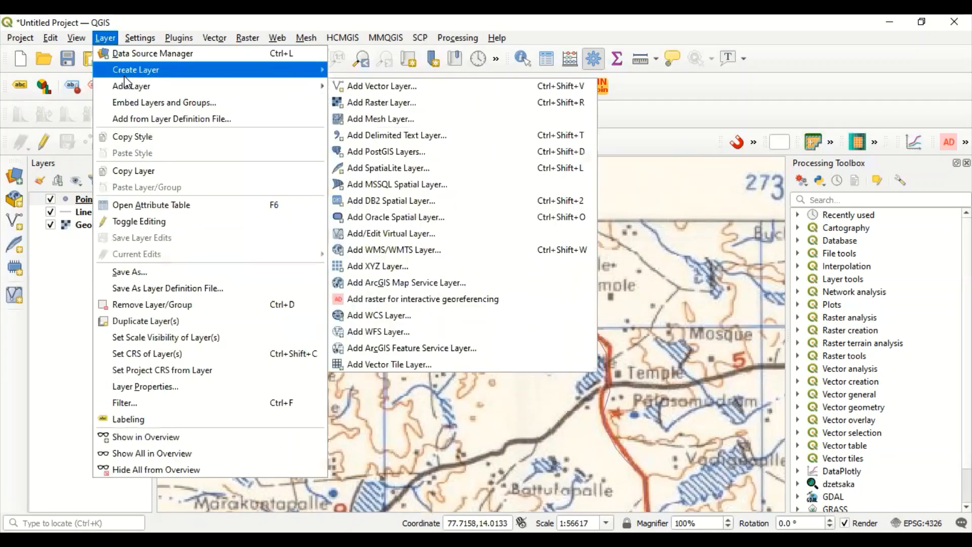
pyautogui.moveTo(152, 69)
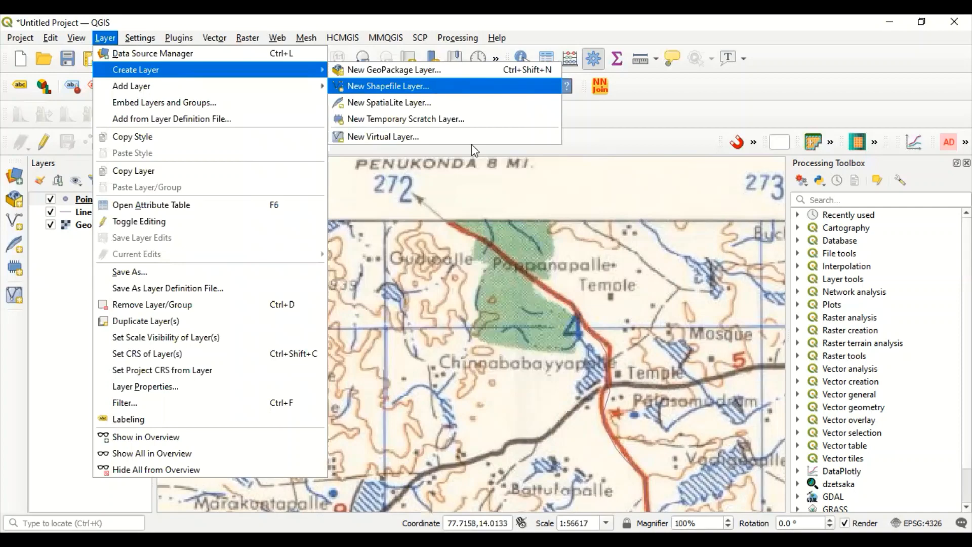
pyautogui.click(508, 87)
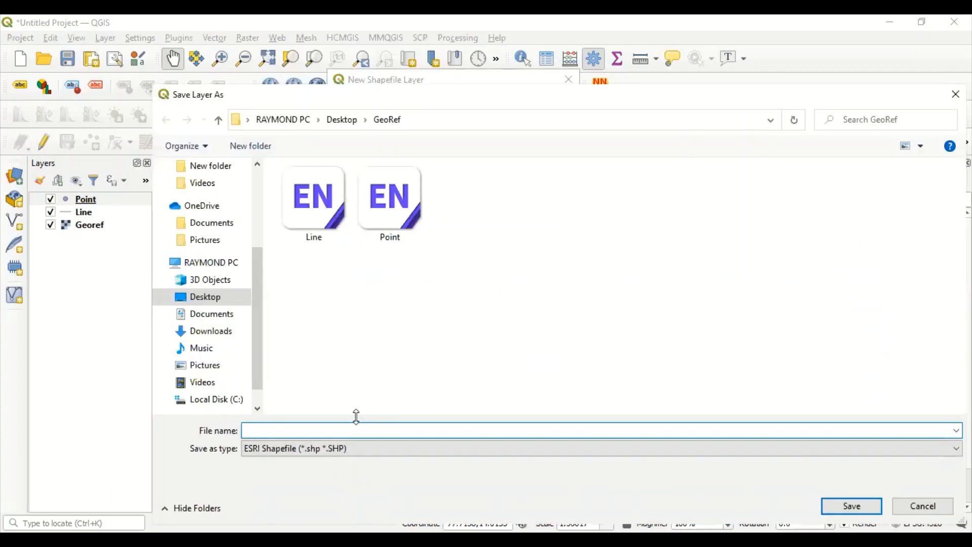
pyautogui.write('Communities')
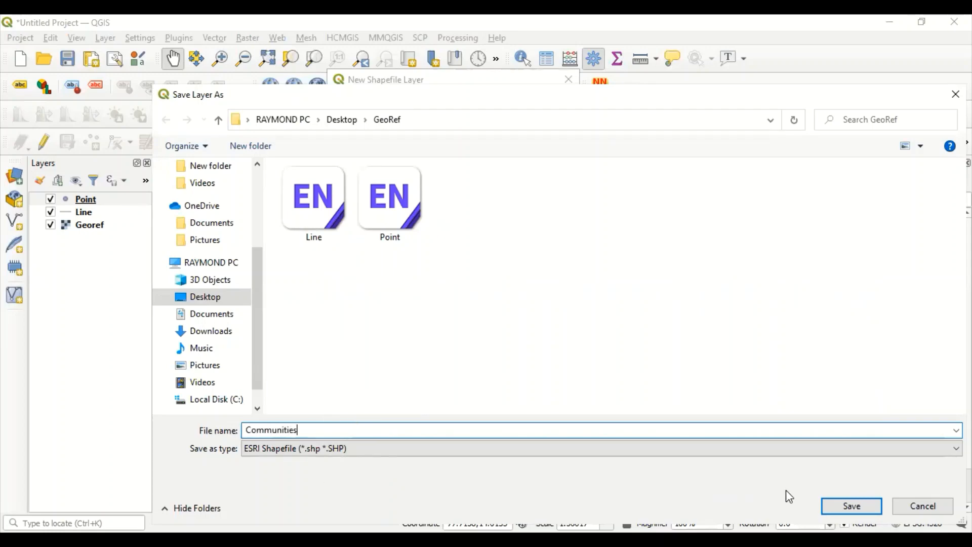
pyautogui.click(832, 506)
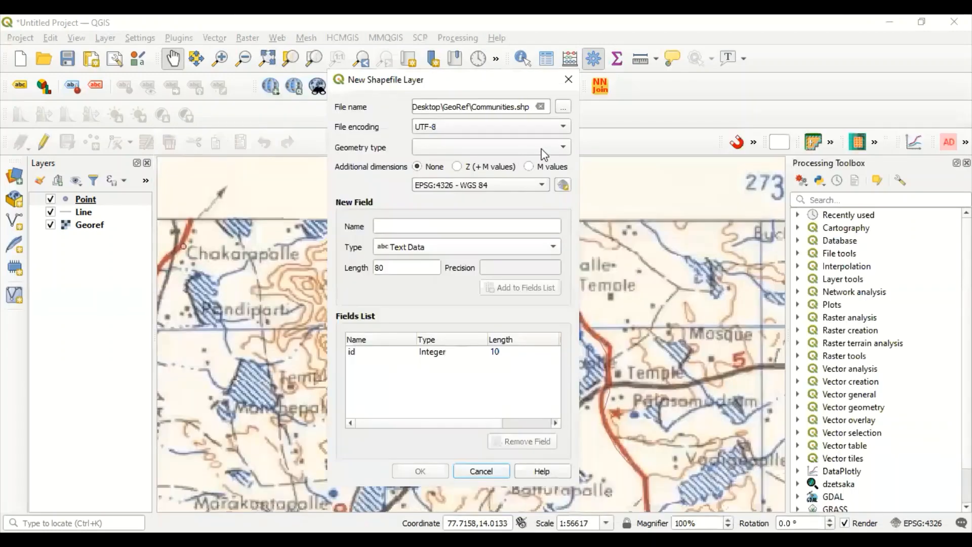
# Set the shapefile's geometry type to Polygon, add a text field named Towns, and create the layer.
pyautogui.click(496, 148)
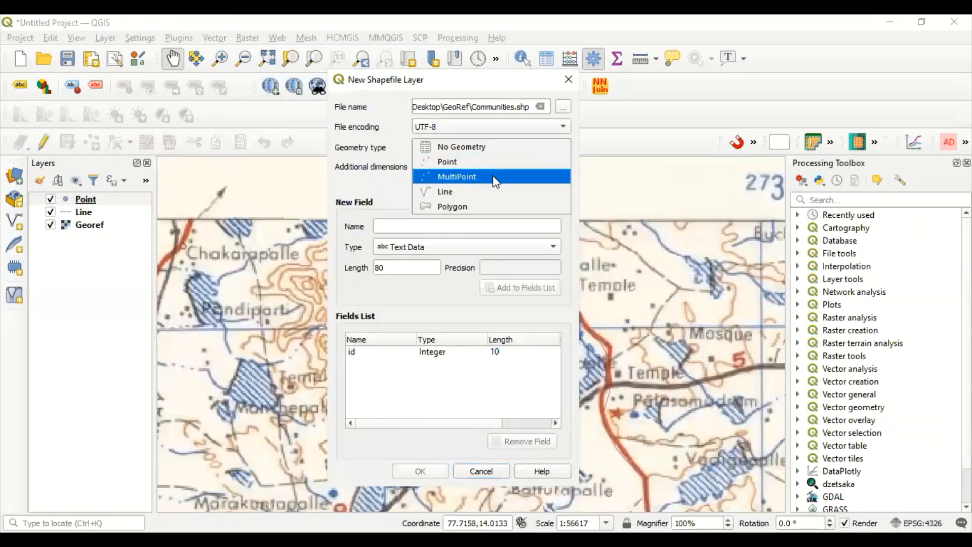
pyautogui.click(464, 208)
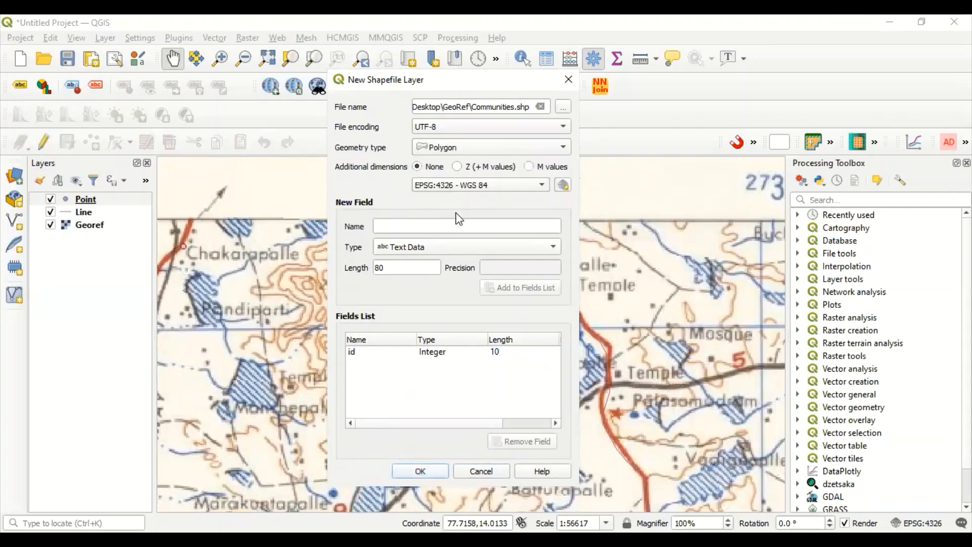
pyautogui.click(414, 232)
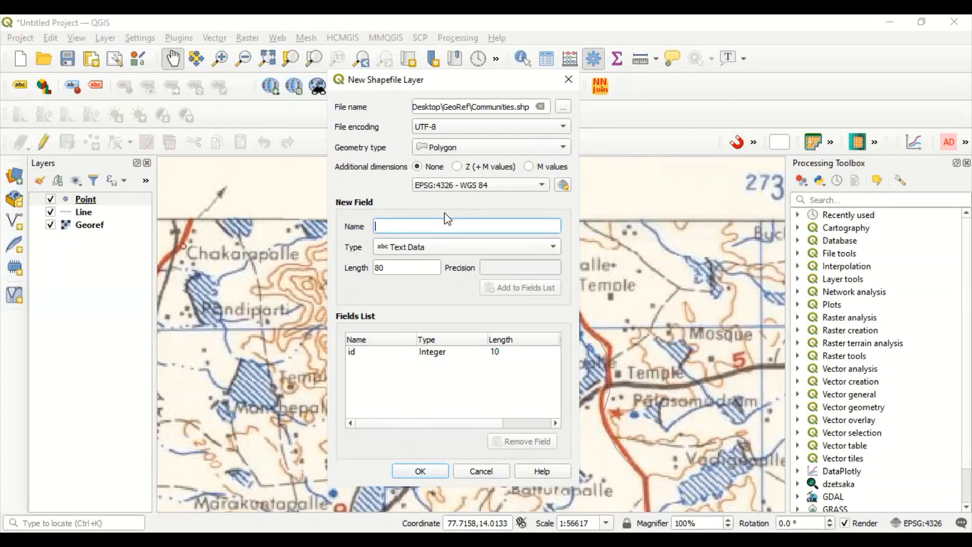
pyautogui.write('Towns')
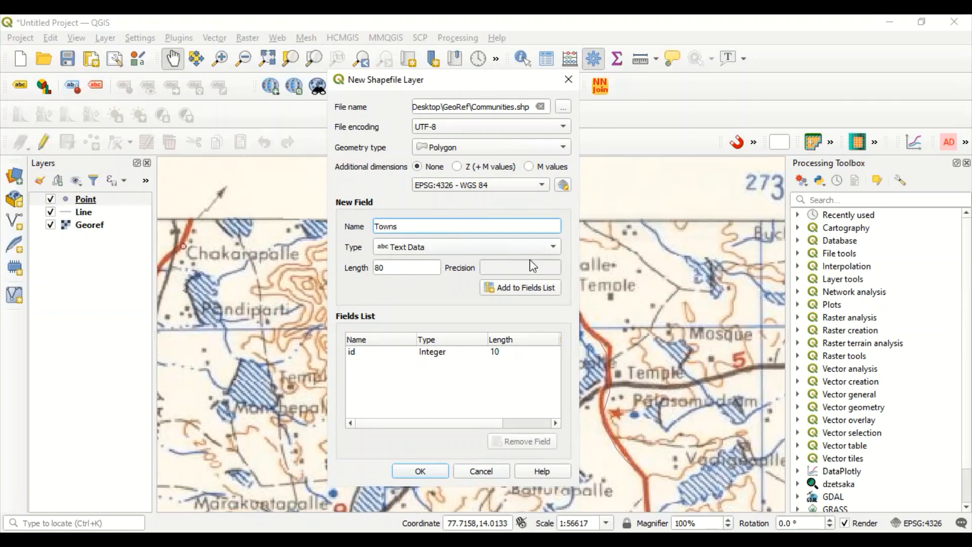
pyautogui.click(508, 288)
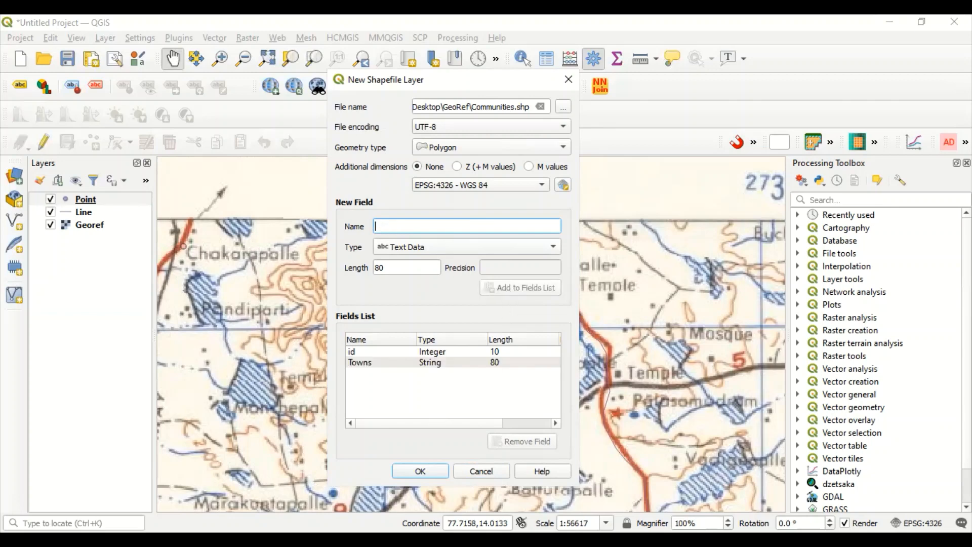
pyautogui.click(420, 471)
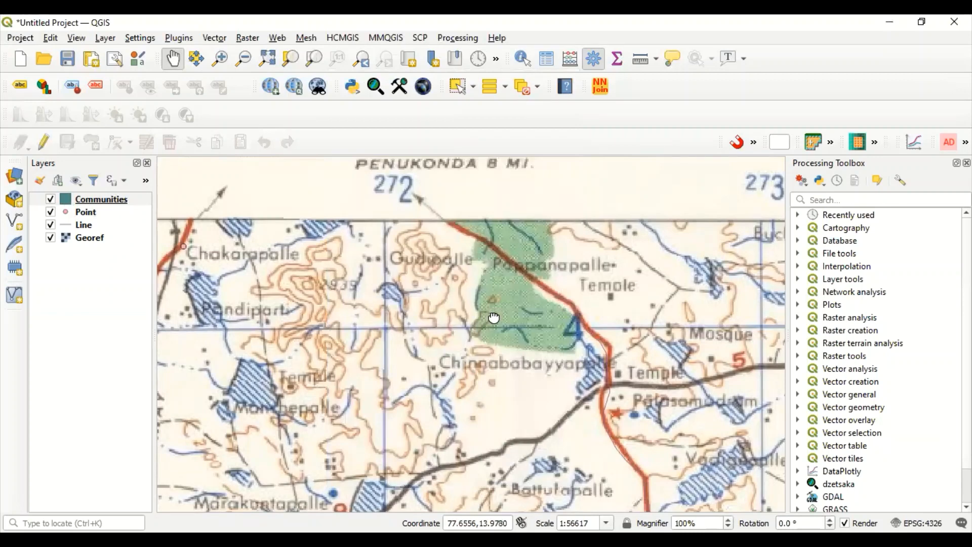
# Select the Communities layer and enable editing on it.
pyautogui.moveTo(494, 318); pyautogui.dragTo(473, 335)
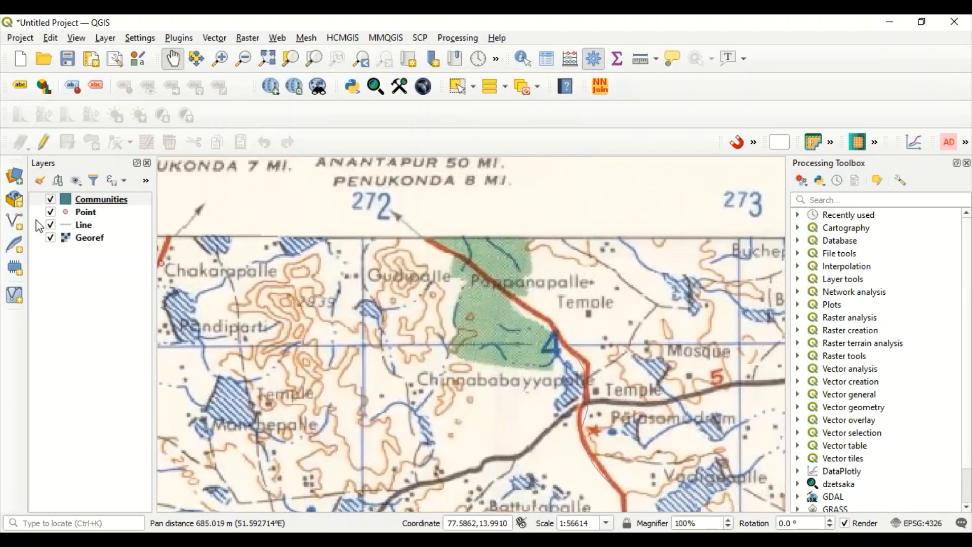
pyautogui.click(107, 203)
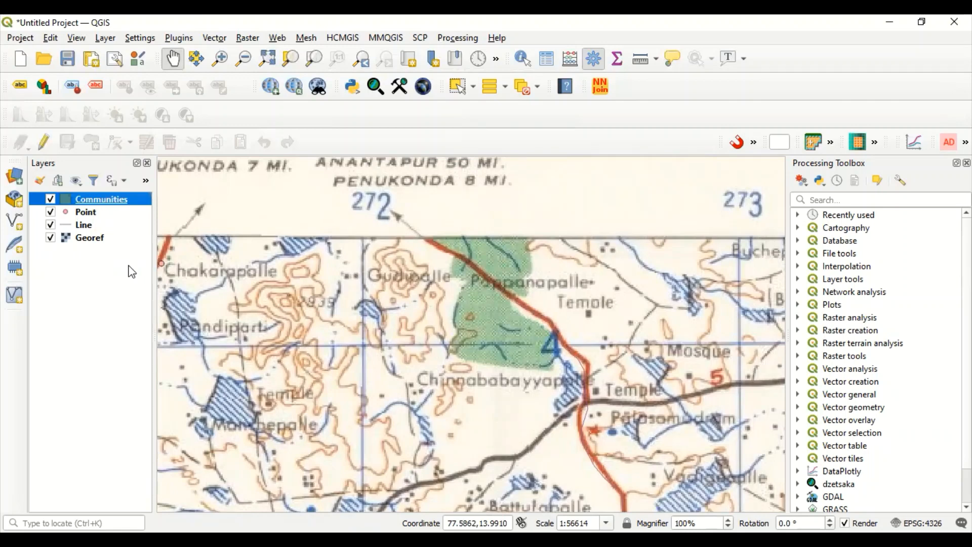
pyautogui.click(42, 140)
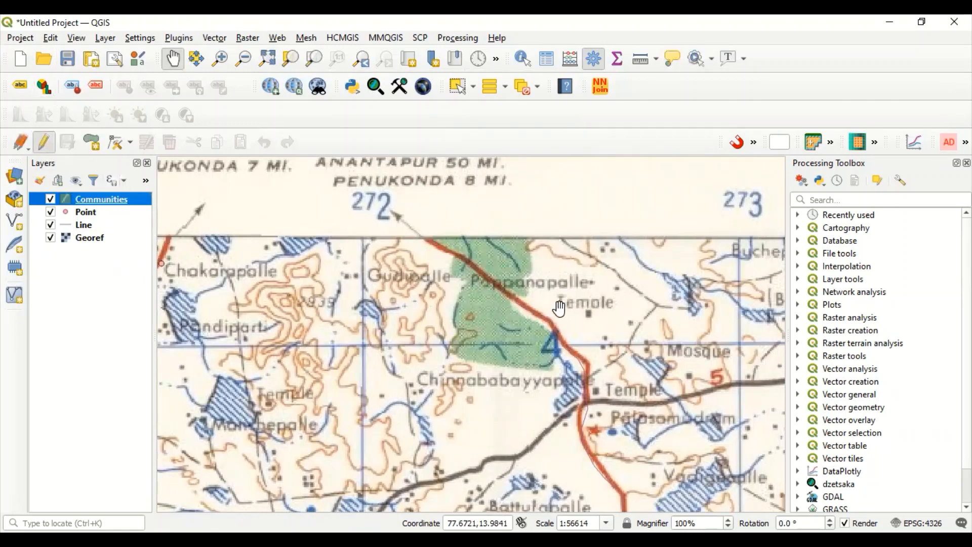
# Trace a polygon around the green area at Poppanapalle, from its western edge round to the map's northern border, and finish it.
pyautogui.click(101, 145)
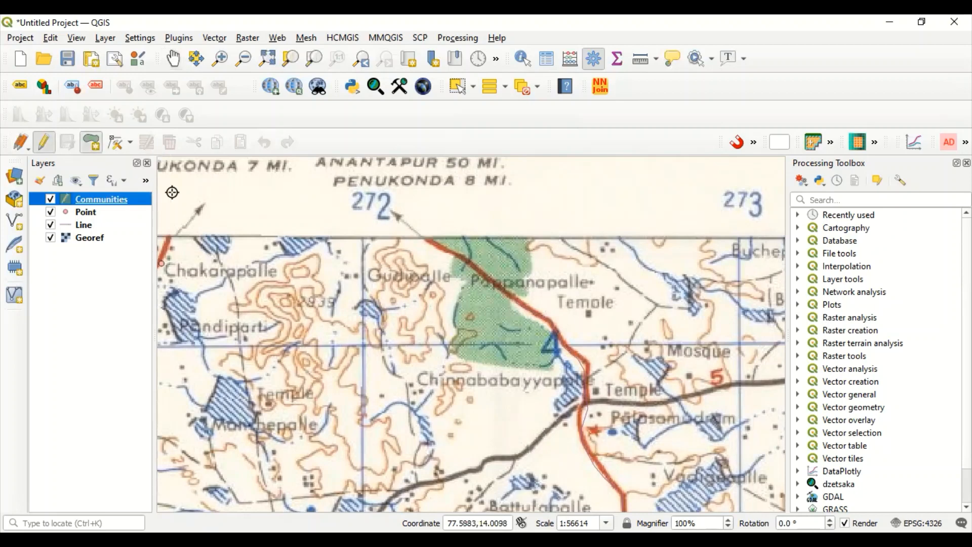
pyautogui.click(453, 255)
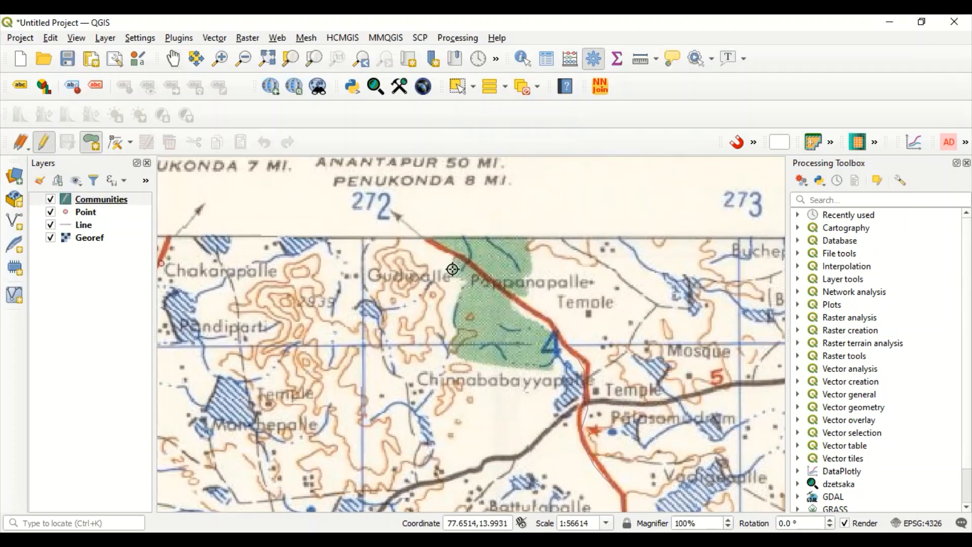
pyautogui.click(463, 280)
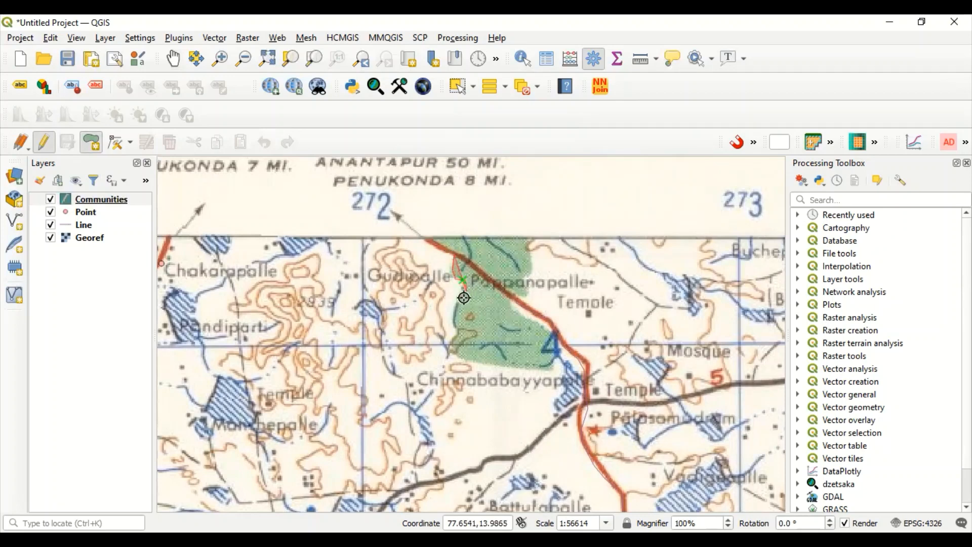
pyautogui.click(451, 341)
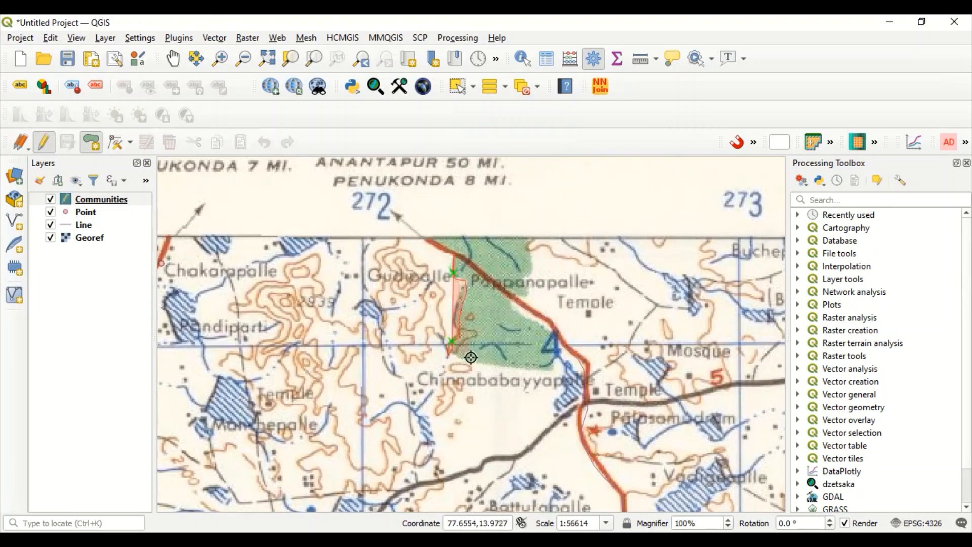
pyautogui.click(560, 370)
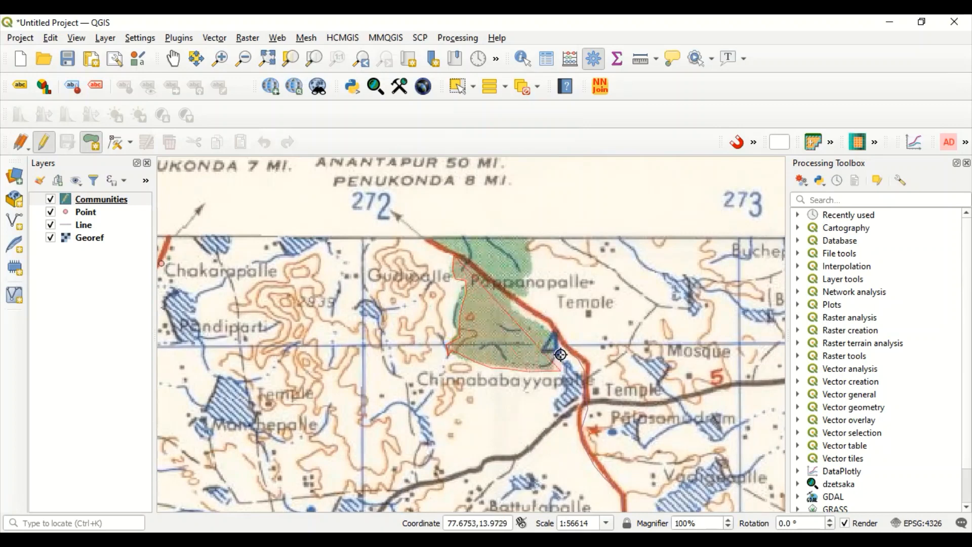
pyautogui.click(560, 349)
pyautogui.click(556, 336)
pyautogui.click(538, 319)
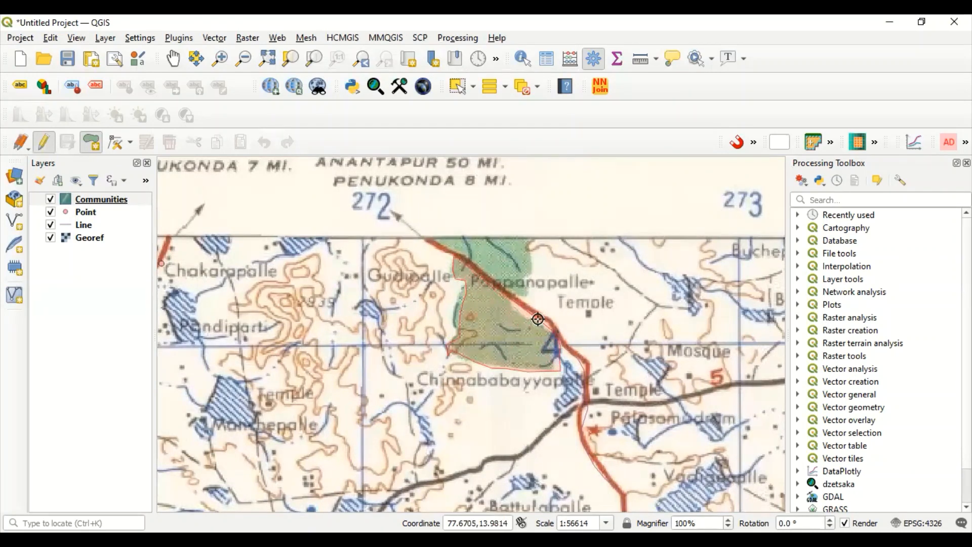
pyautogui.click(523, 315)
pyautogui.click(508, 294)
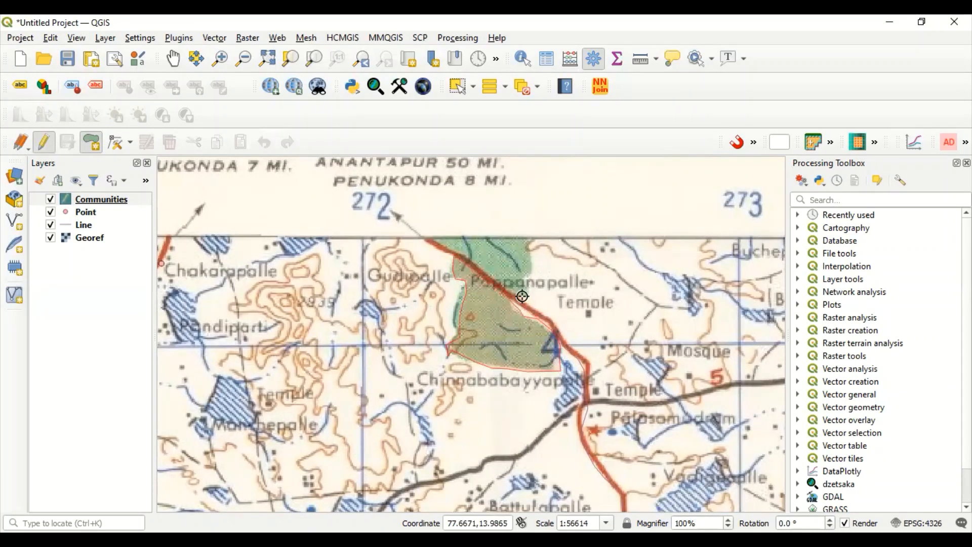
pyautogui.click(526, 296)
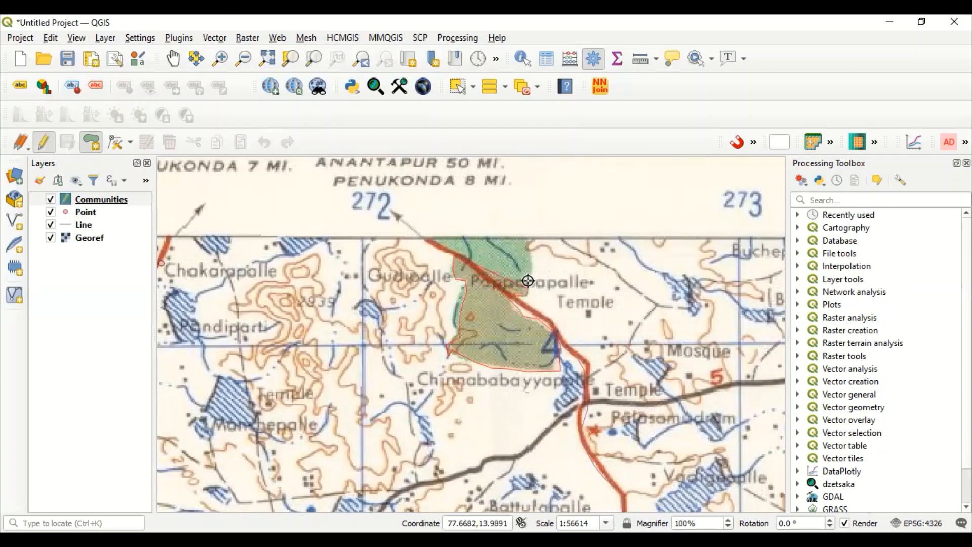
pyautogui.click(527, 263)
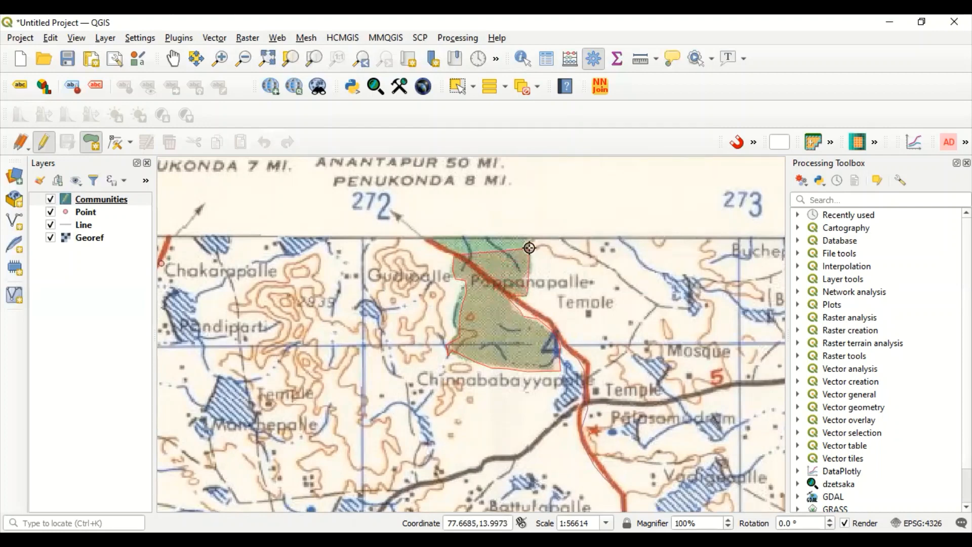
pyautogui.click(528, 241)
pyautogui.click(488, 233)
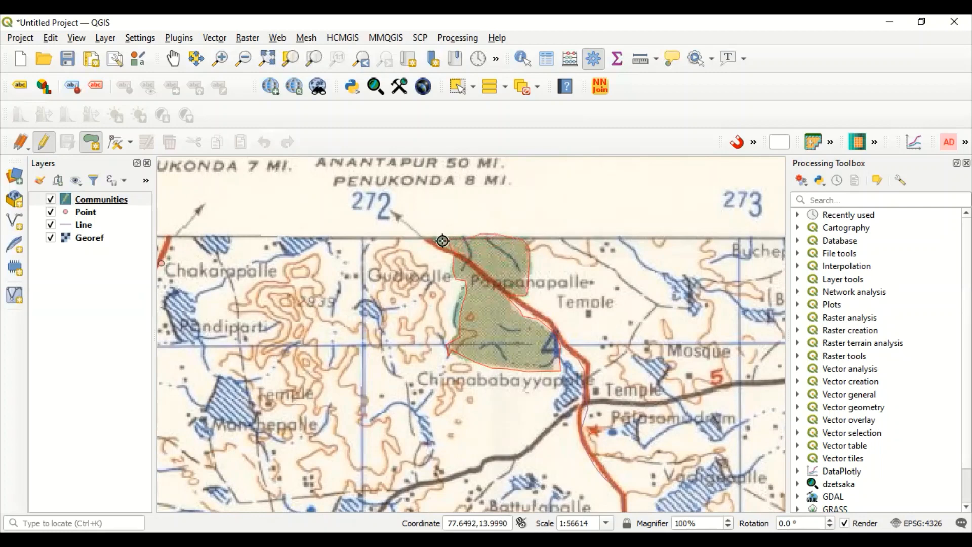
pyautogui.rightClick(442, 240)
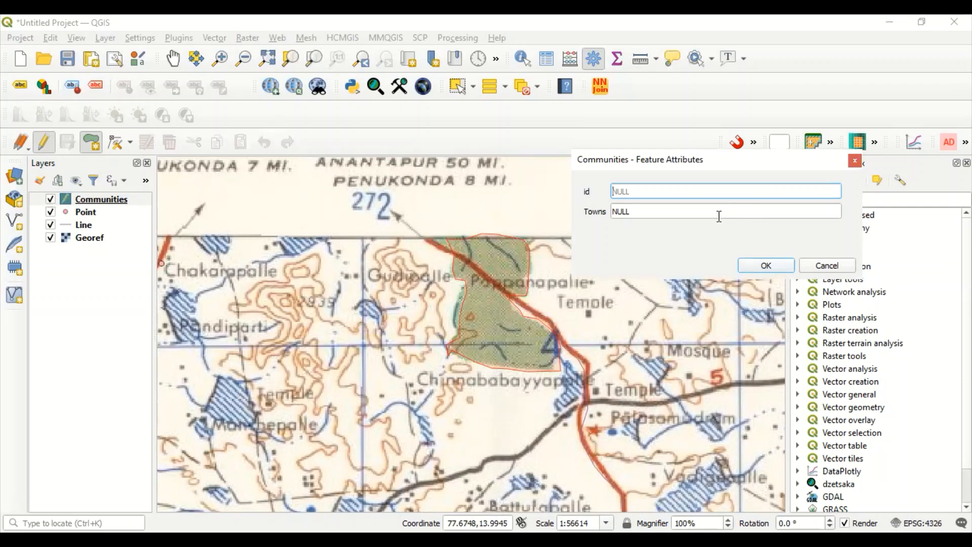
# Enter id 1 and the town name Accra for the green area's polygon and accept its attributes.
pyautogui.write('1')
pyautogui.press('Tab')
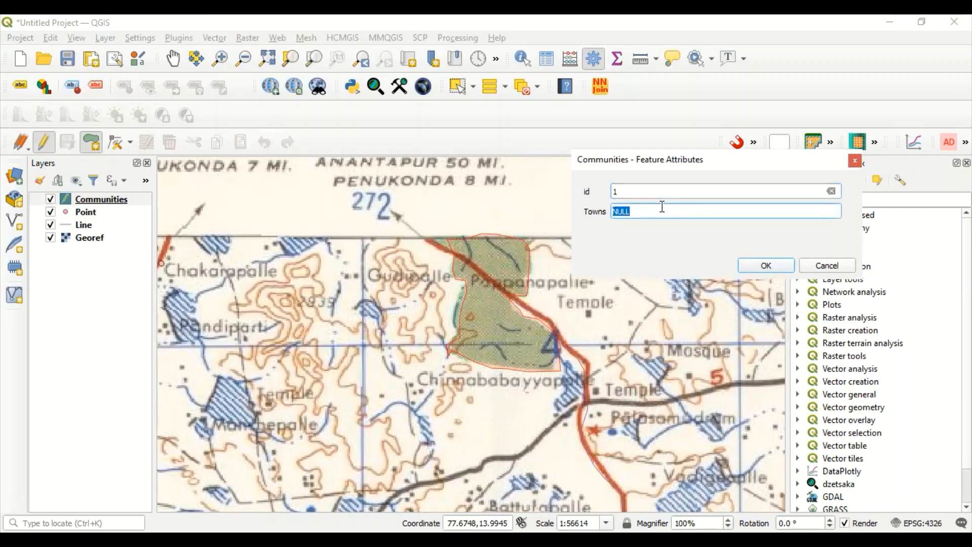
pyautogui.press('BackSpace')
pyautogui.write('Accra')
pyautogui.click(771, 263)
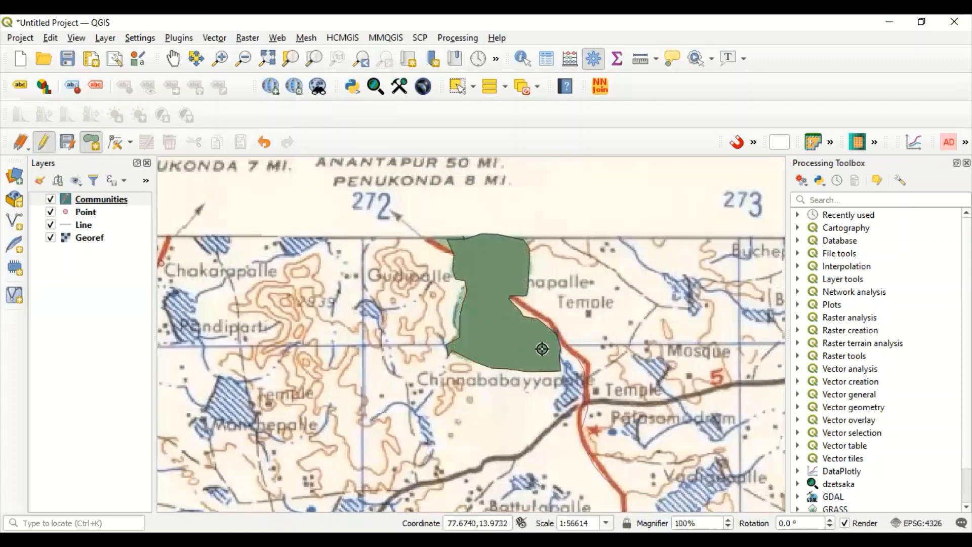
# In the Communities layer, trace a polygon around the blue hatched area just northwest of Kadirepalle, reaching the map's northern border, and finish it.
pyautogui.click(181, 64)
pyautogui.moveTo(303, 358); pyautogui.dragTo(463, 318)
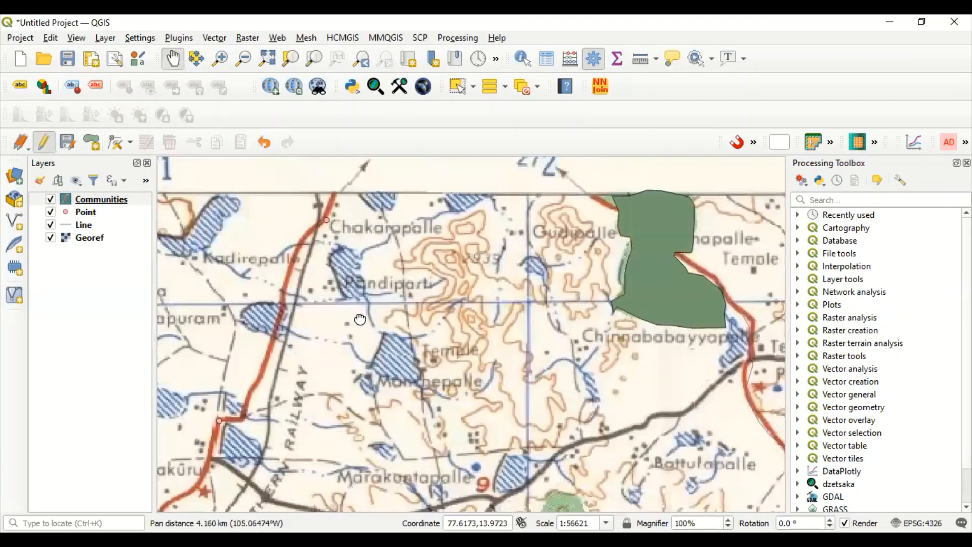
pyautogui.moveTo(360, 320); pyautogui.dragTo(434, 361)
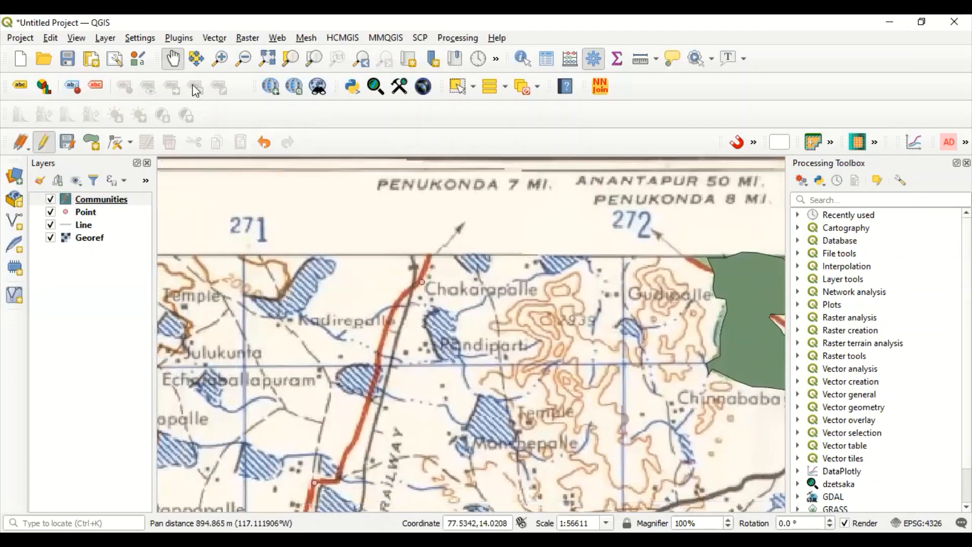
pyautogui.click(101, 210)
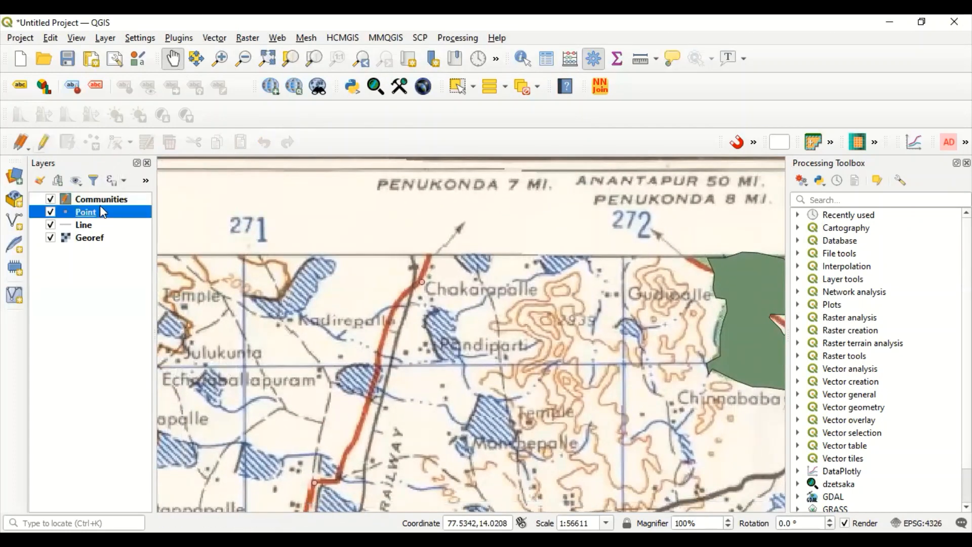
pyautogui.click(100, 199)
pyautogui.click(91, 142)
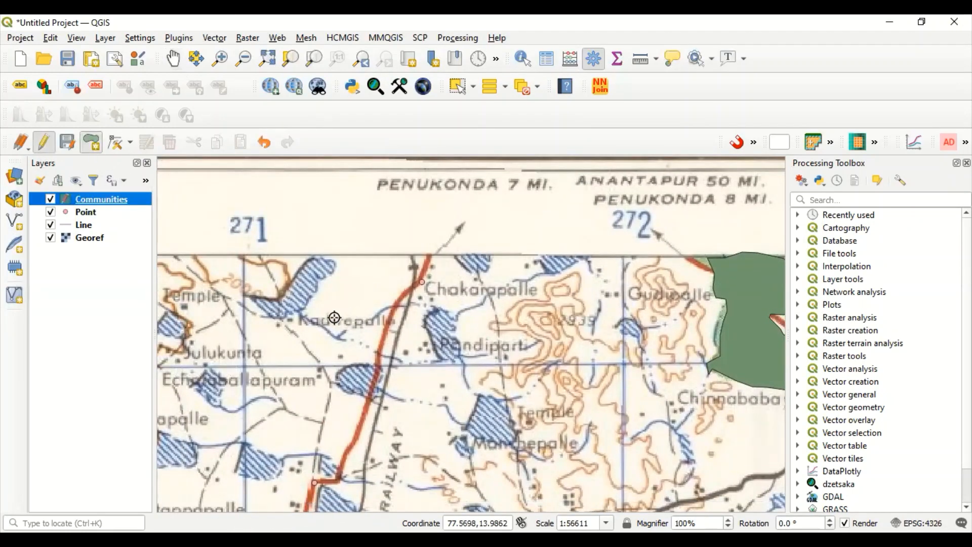
pyautogui.click(276, 293)
pyautogui.click(295, 284)
pyautogui.click(297, 275)
pyautogui.click(309, 260)
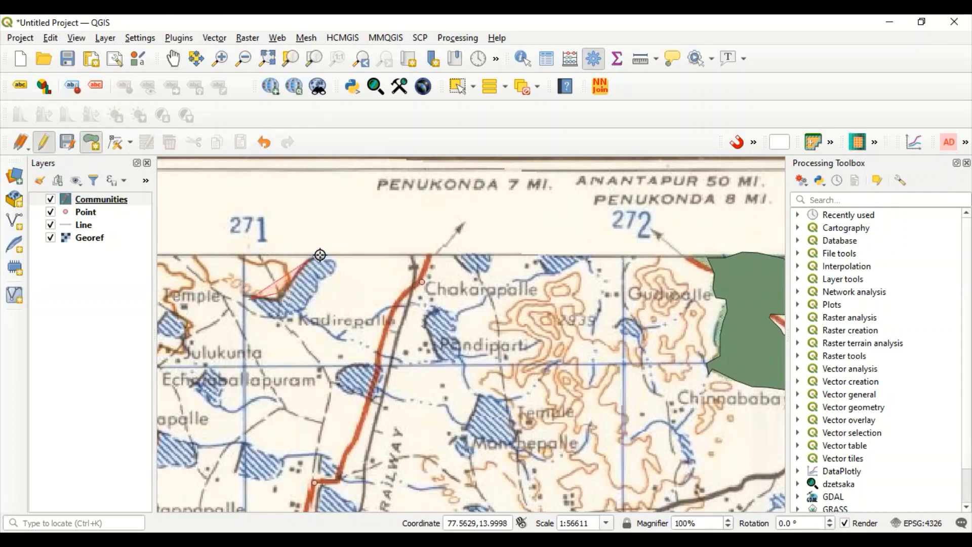
pyautogui.click(322, 257)
pyautogui.click(333, 272)
pyautogui.click(319, 299)
pyautogui.click(307, 316)
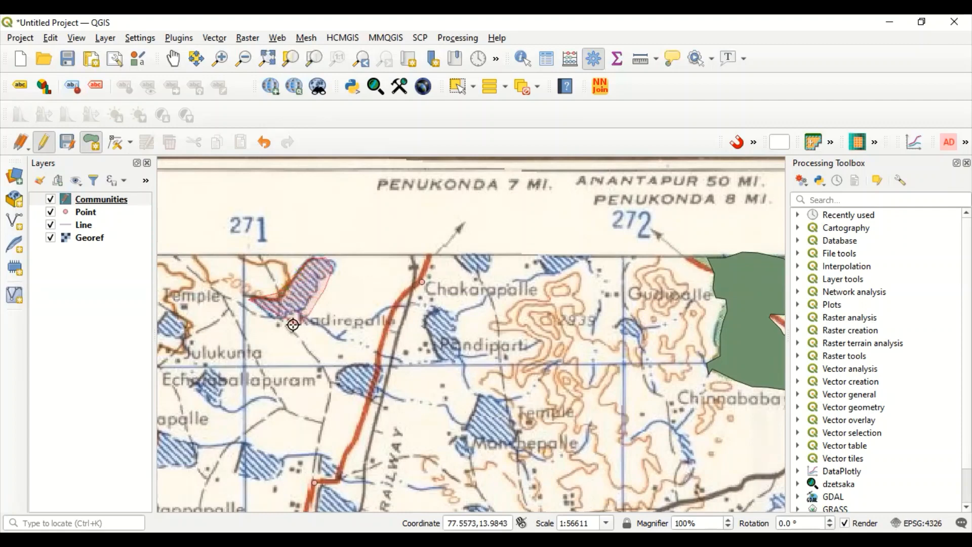
pyautogui.click(293, 325)
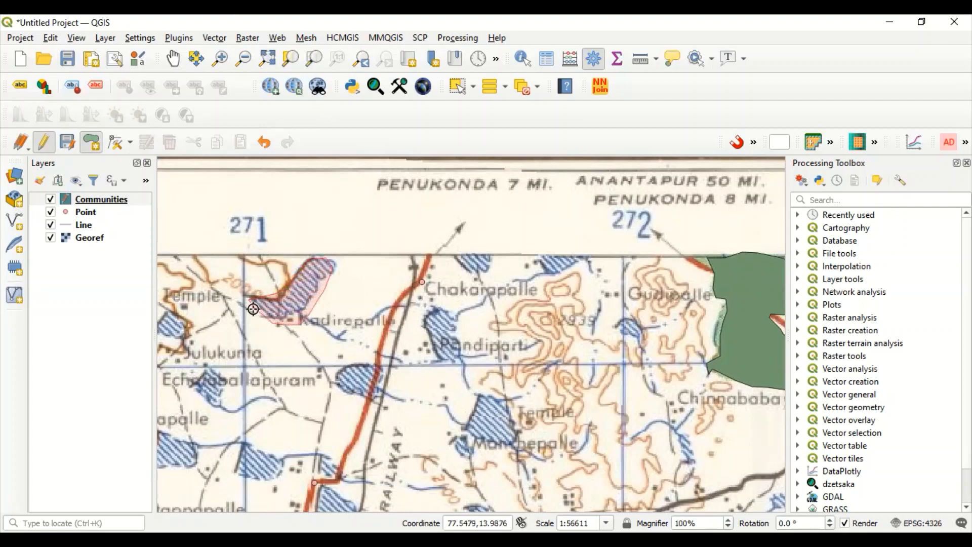
pyautogui.rightClick(253, 309)
# Enter id 1 and the town name Circle for the polygon near Kadirepalle and accept its attributes.
pyautogui.write('1')
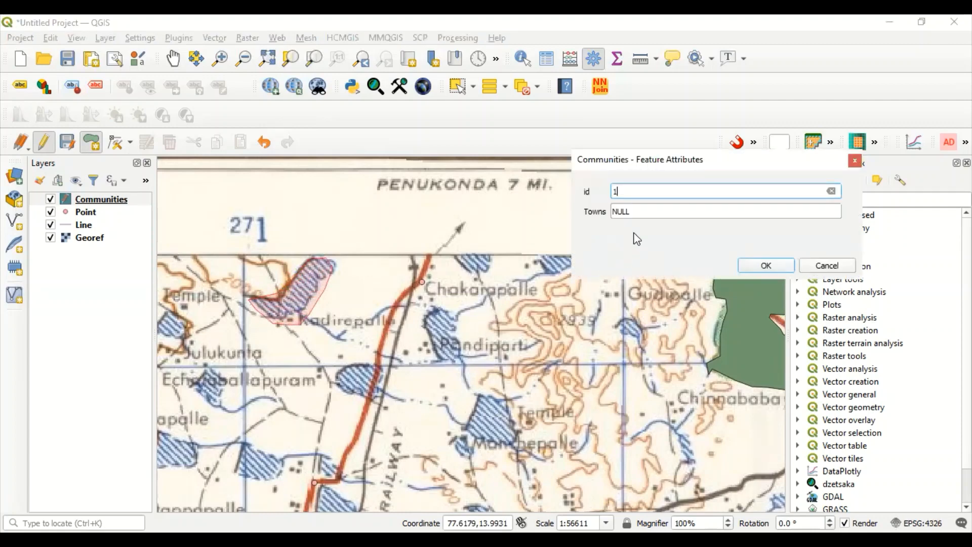
pyautogui.click(649, 208)
pyautogui.press('BackSpace')
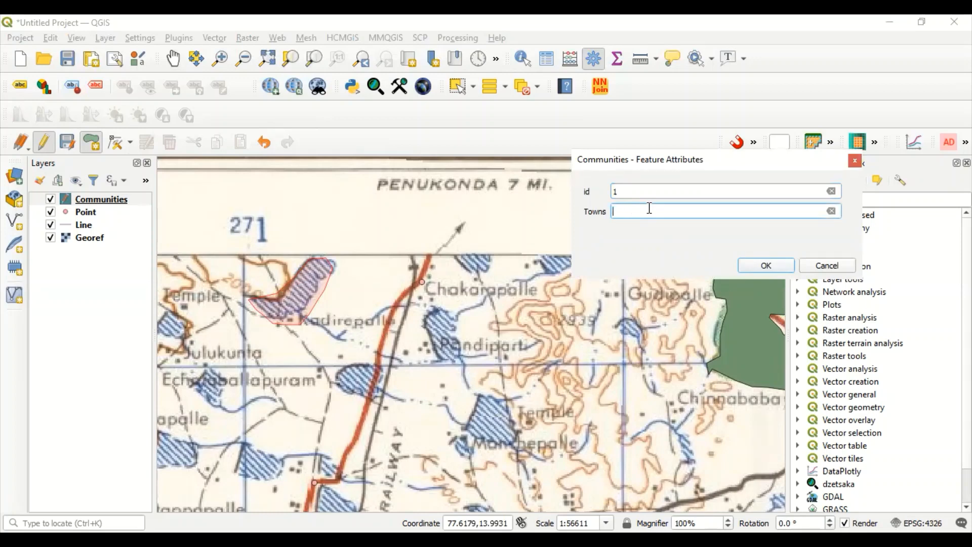
pyautogui.write('Circle')
pyautogui.click(762, 267)
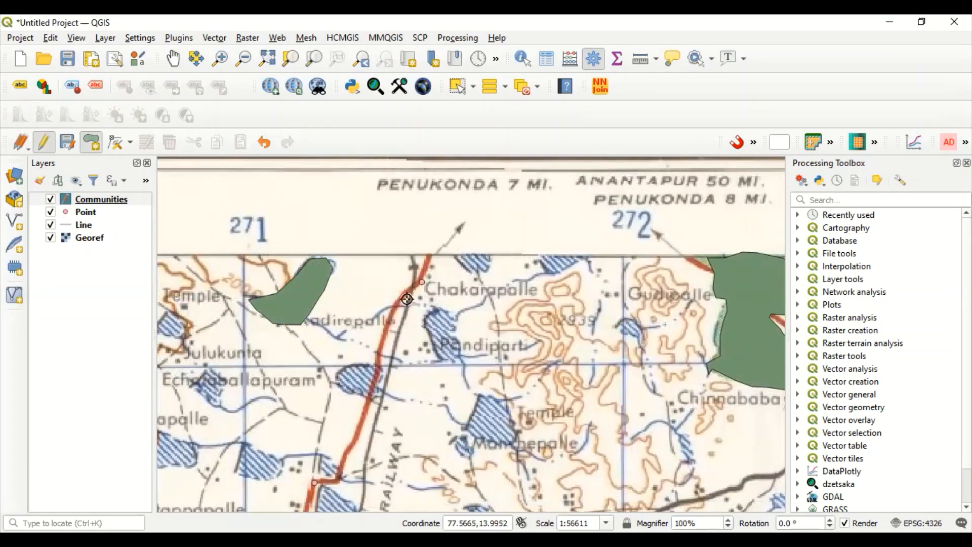
# Trace a polygon around the blue hatched area at Pandiparti, south of Chakarapalle, and finish it.
pyautogui.click(429, 318)
pyautogui.click(439, 360)
pyautogui.click(462, 365)
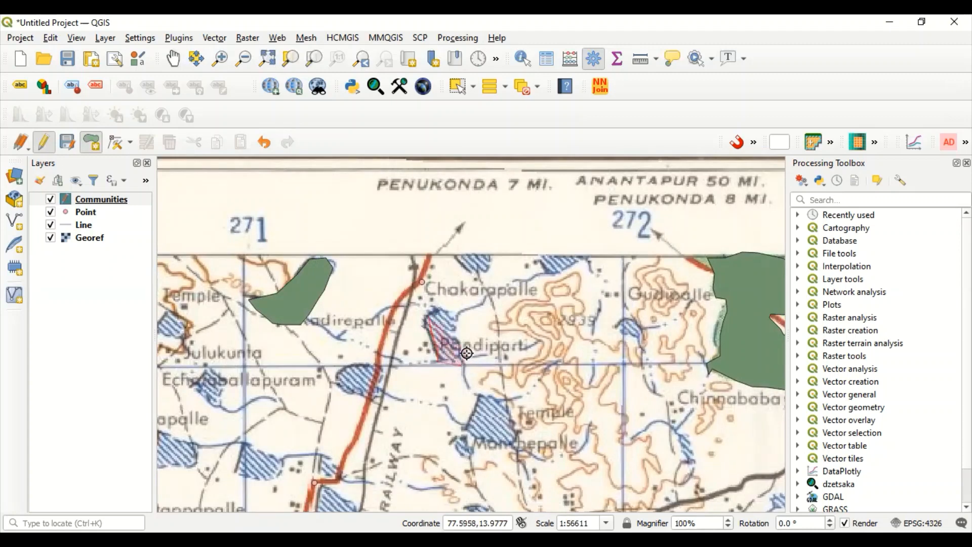
pyautogui.click(466, 352)
pyautogui.click(457, 309)
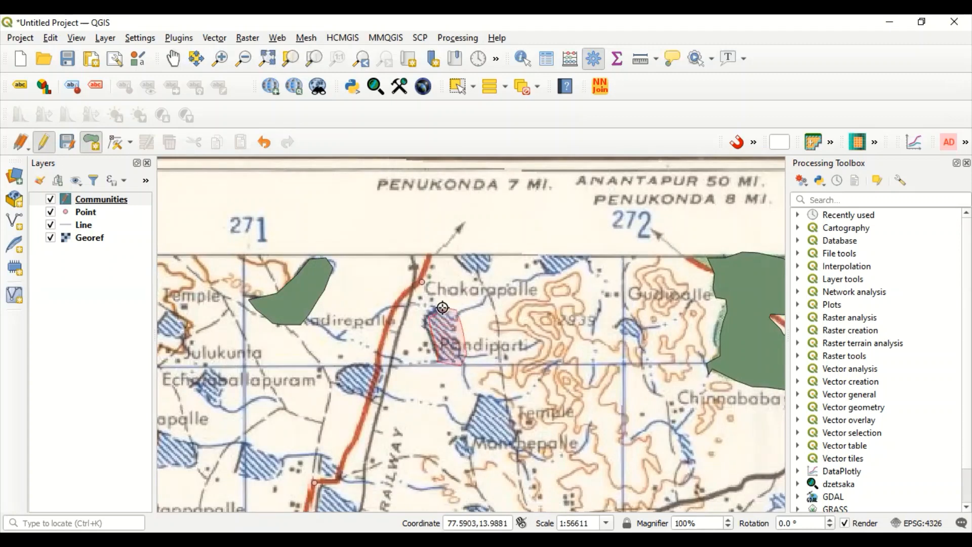
pyautogui.rightClick(442, 308)
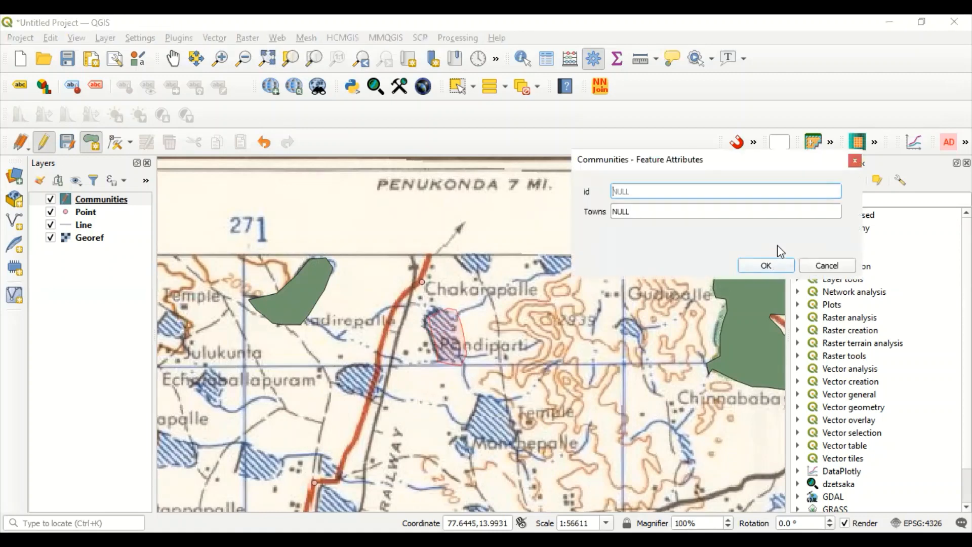
# Enter id 3 and the town name Madina for the Pandiparti polygon and accept its attributes.
pyautogui.write('3')
pyautogui.click(639, 212)
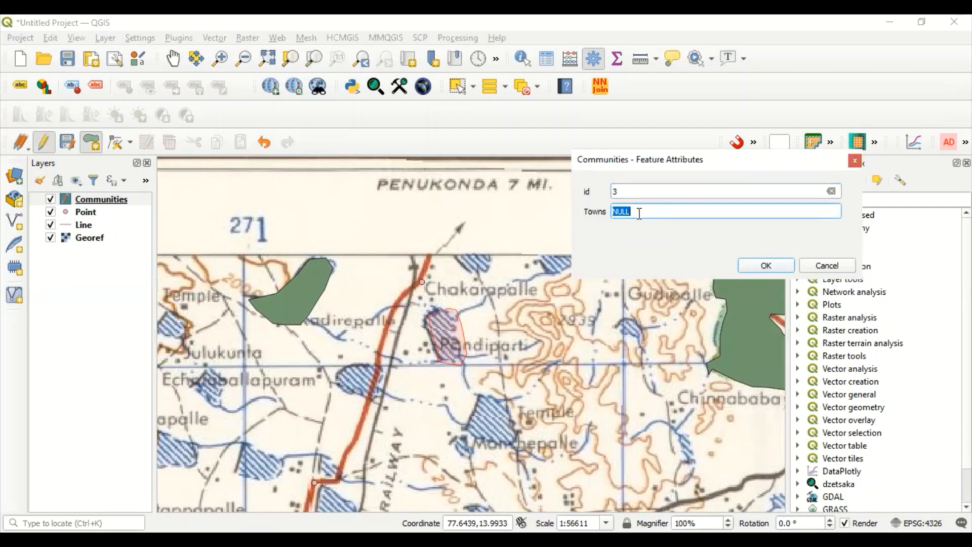
pyautogui.write('Madib')
pyautogui.press('BackSpace')
pyautogui.write('na')
pyautogui.press('Return')
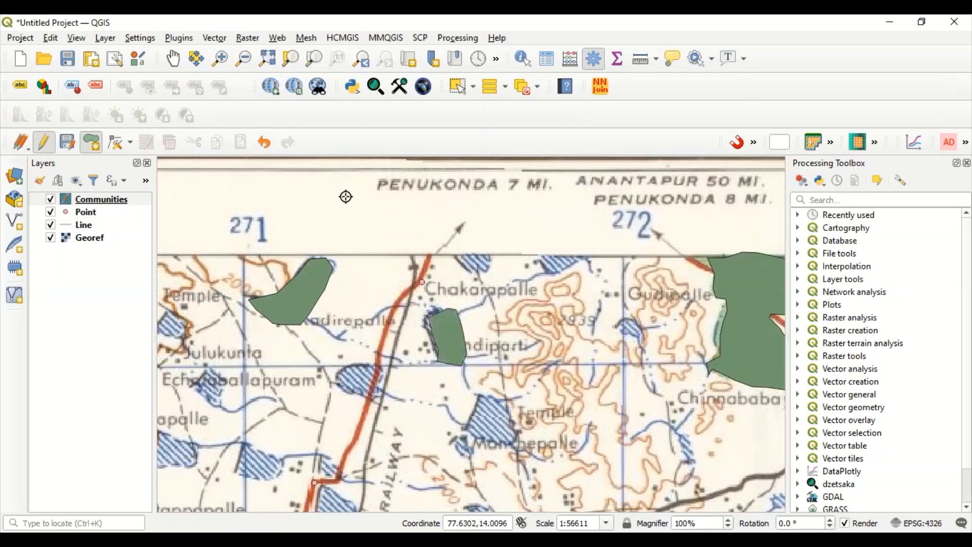
# Stop editing the Communities layer and save its changes.
pyautogui.click(42, 142)
pyautogui.click(451, 286)
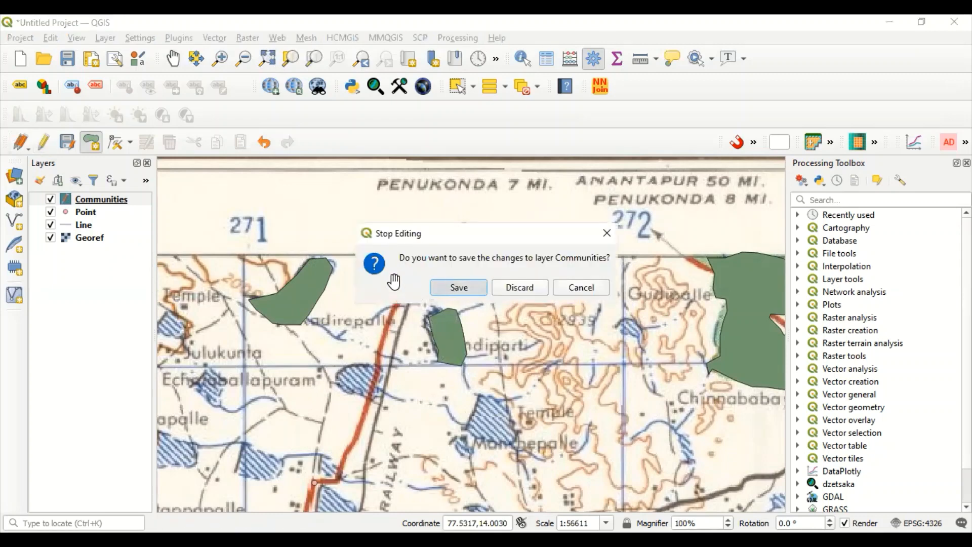
# Hide the Georef raster so that only the digitized points, line and polygons are displayed.
pyautogui.click(228, 64)
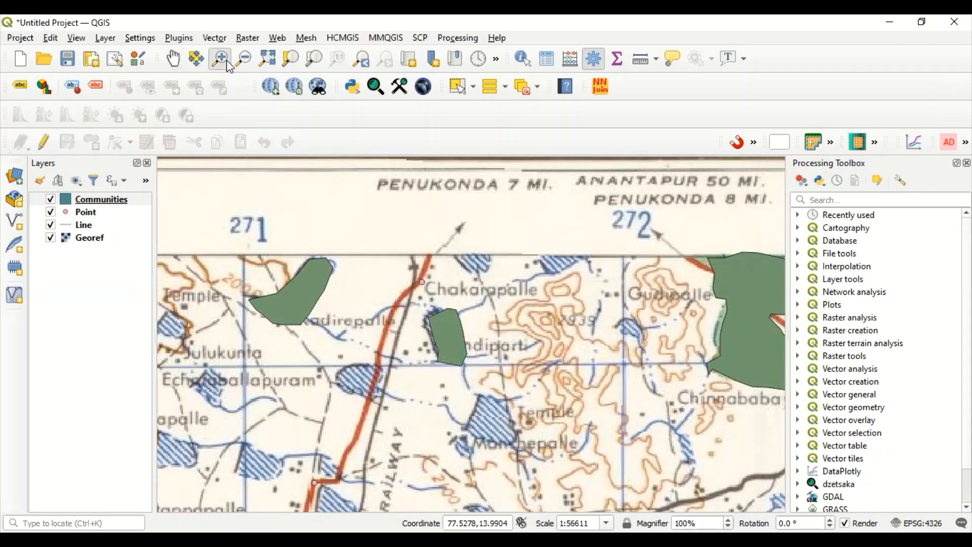
pyautogui.click(267, 58)
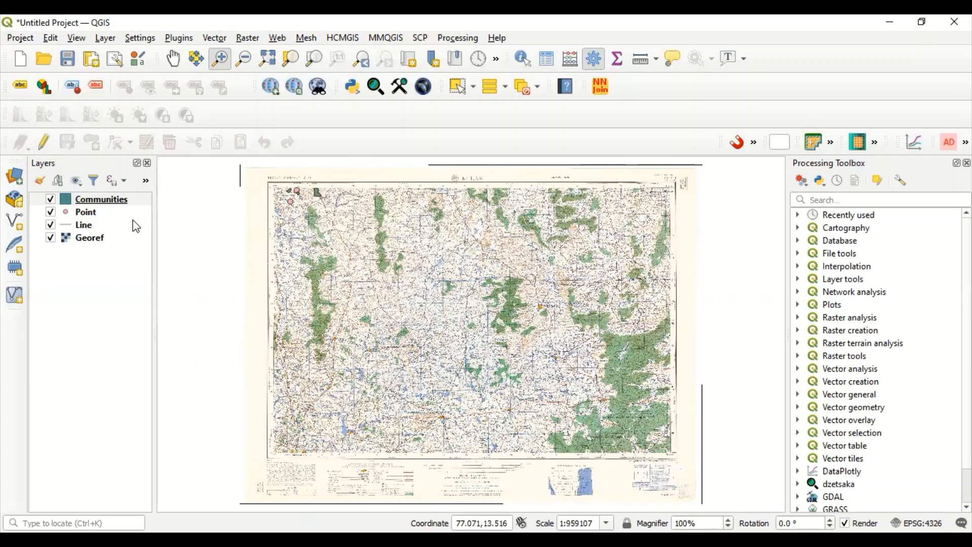
pyautogui.click(51, 238)
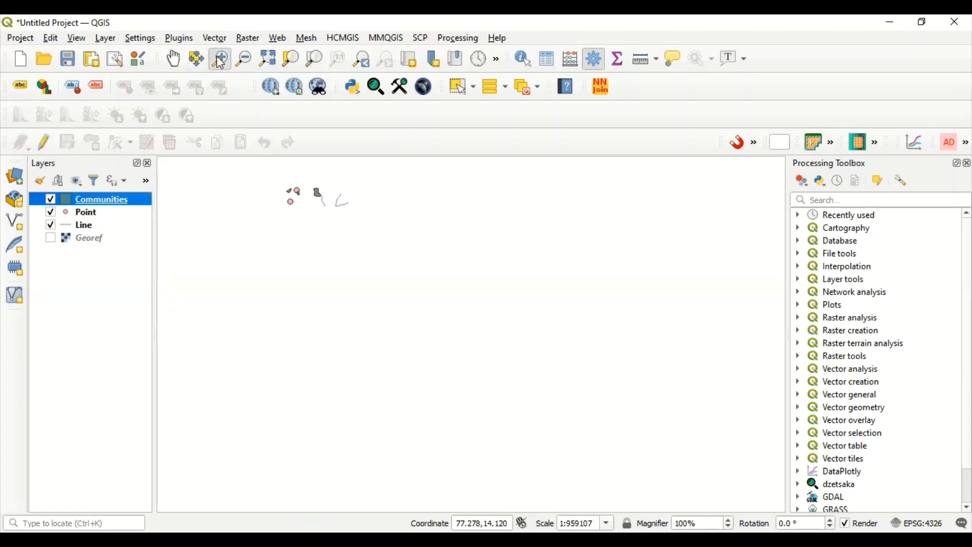
pyautogui.moveTo(274, 175); pyautogui.dragTo(318, 221)
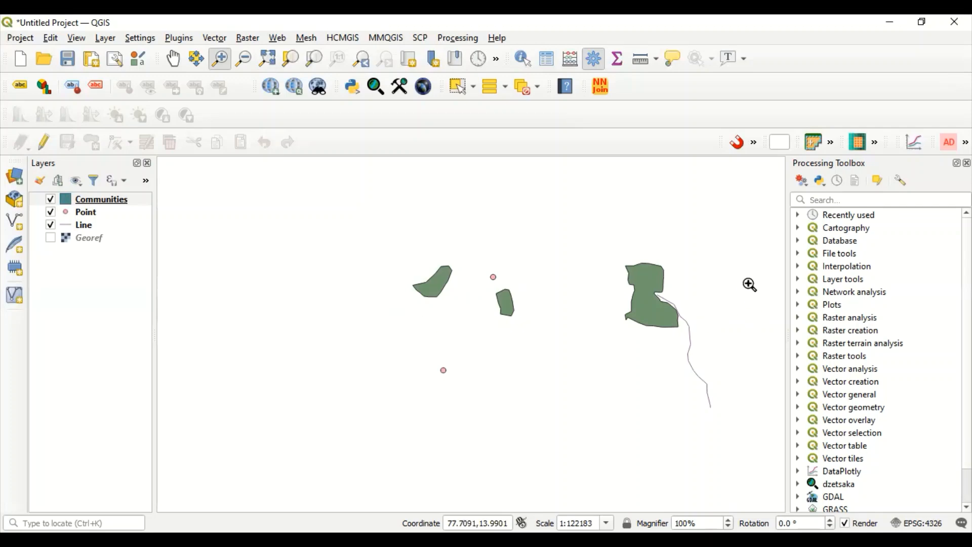
# Open the attribute table of the Communities layer to examine the polygons' attributes.
pyautogui.click(101, 206)
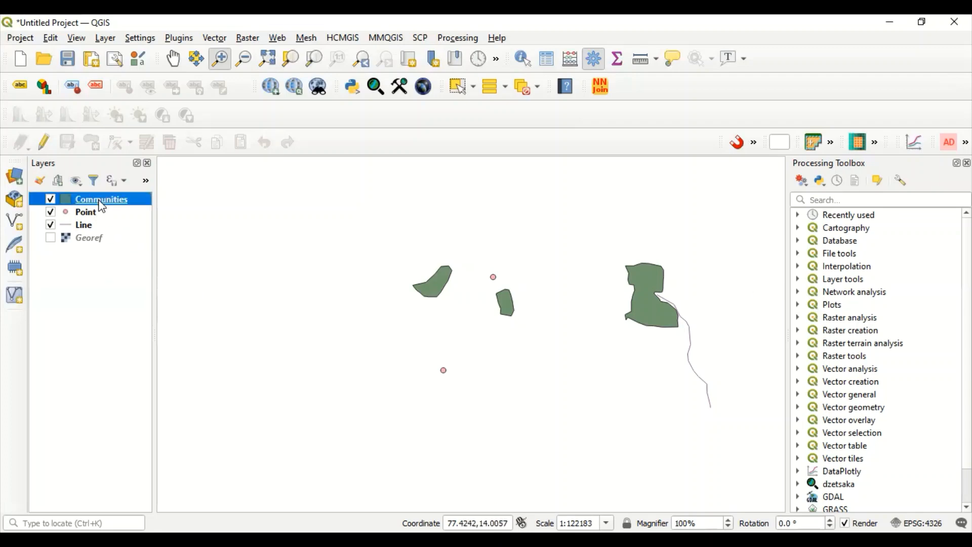
pyautogui.rightClick(101, 205)
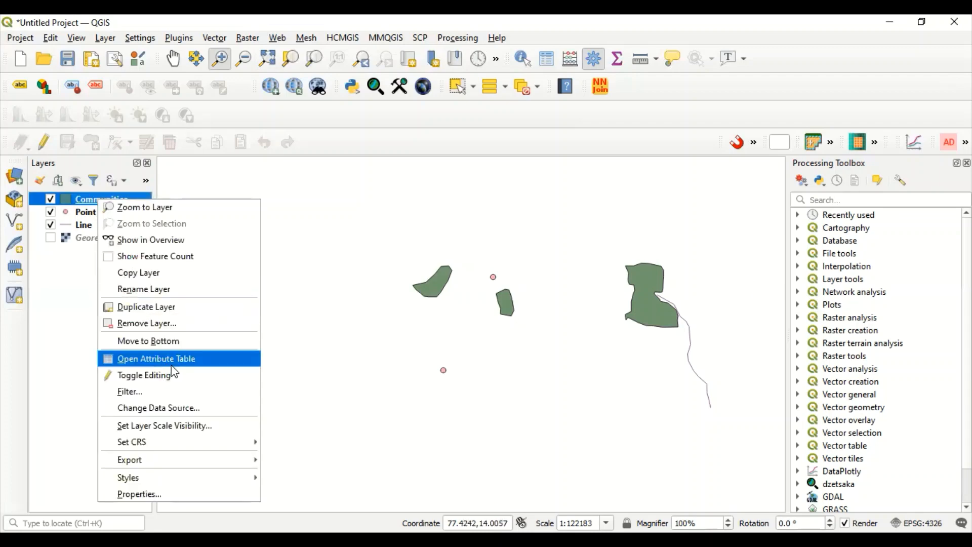
pyautogui.click(183, 366)
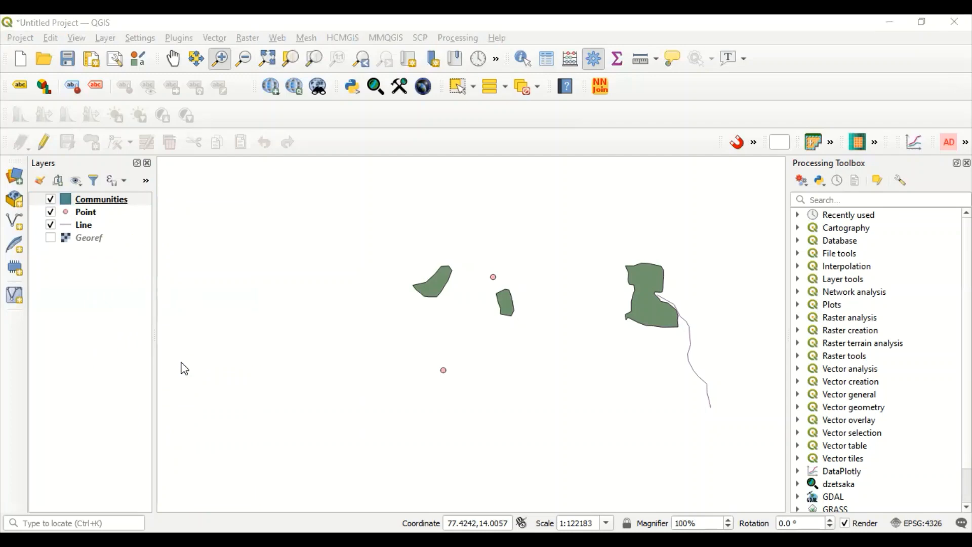
pyautogui.click(593, 194)
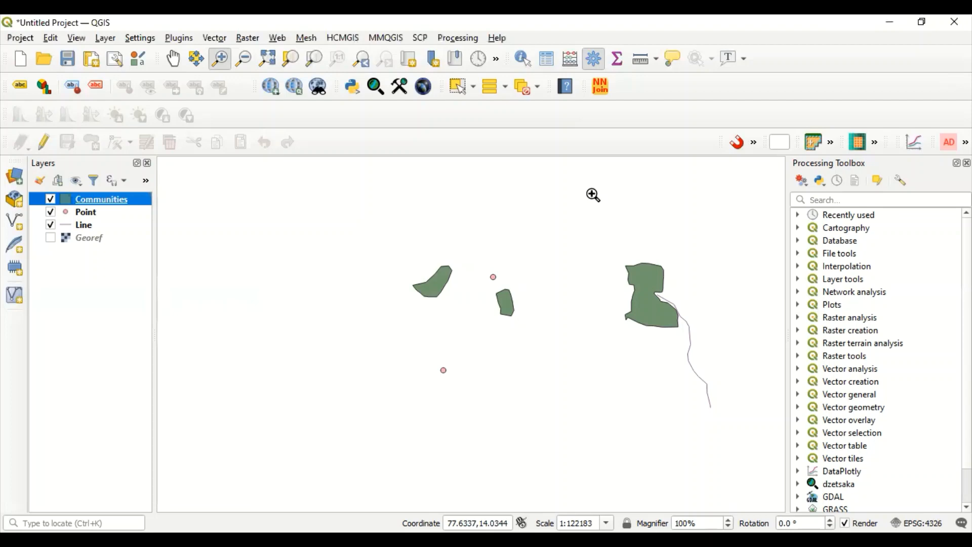